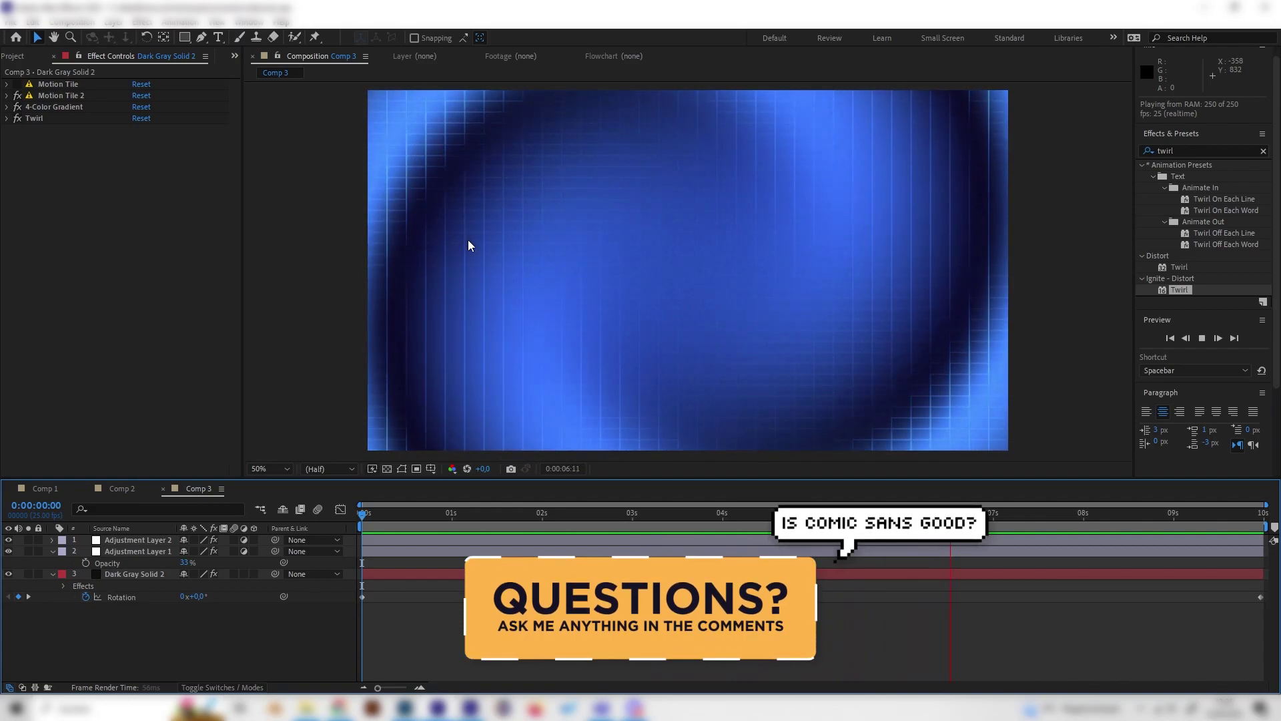
# Create a new 1920×1080, 25 fps composition named Comp 5.
pyautogui.press('space')
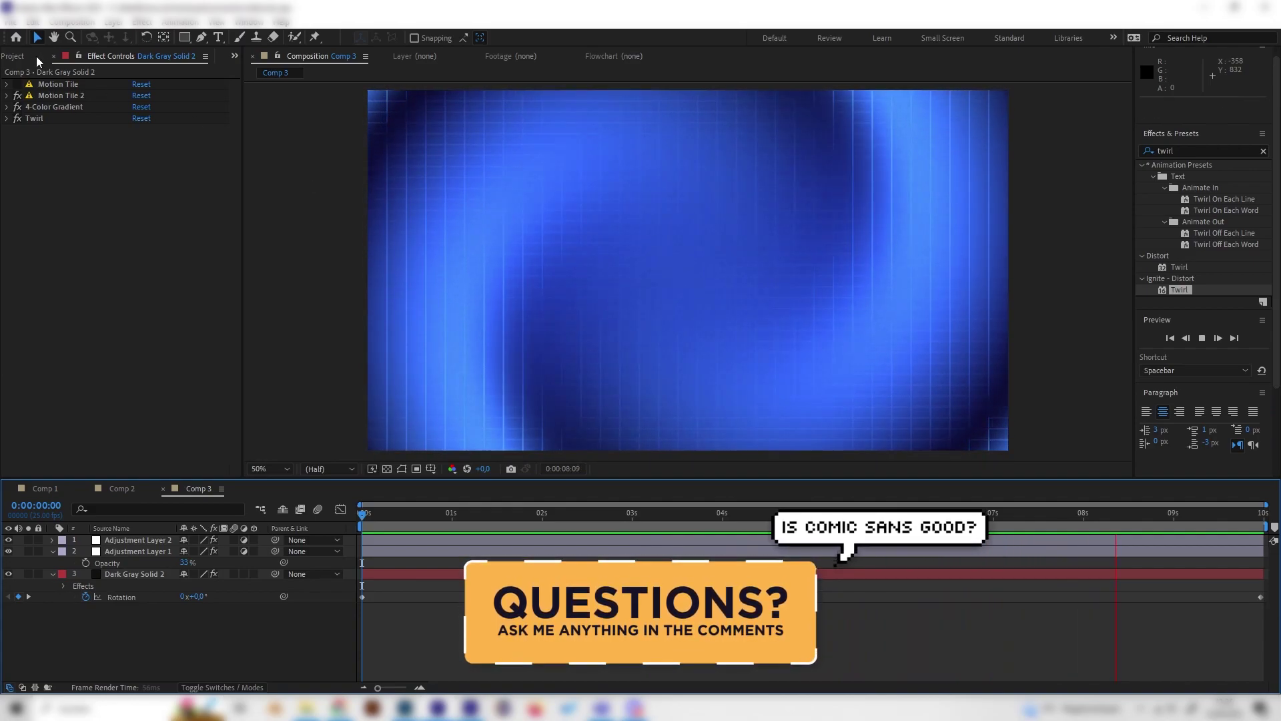
pyautogui.click(36, 56)
pyautogui.rightClick(143, 266)
pyautogui.click(160, 274)
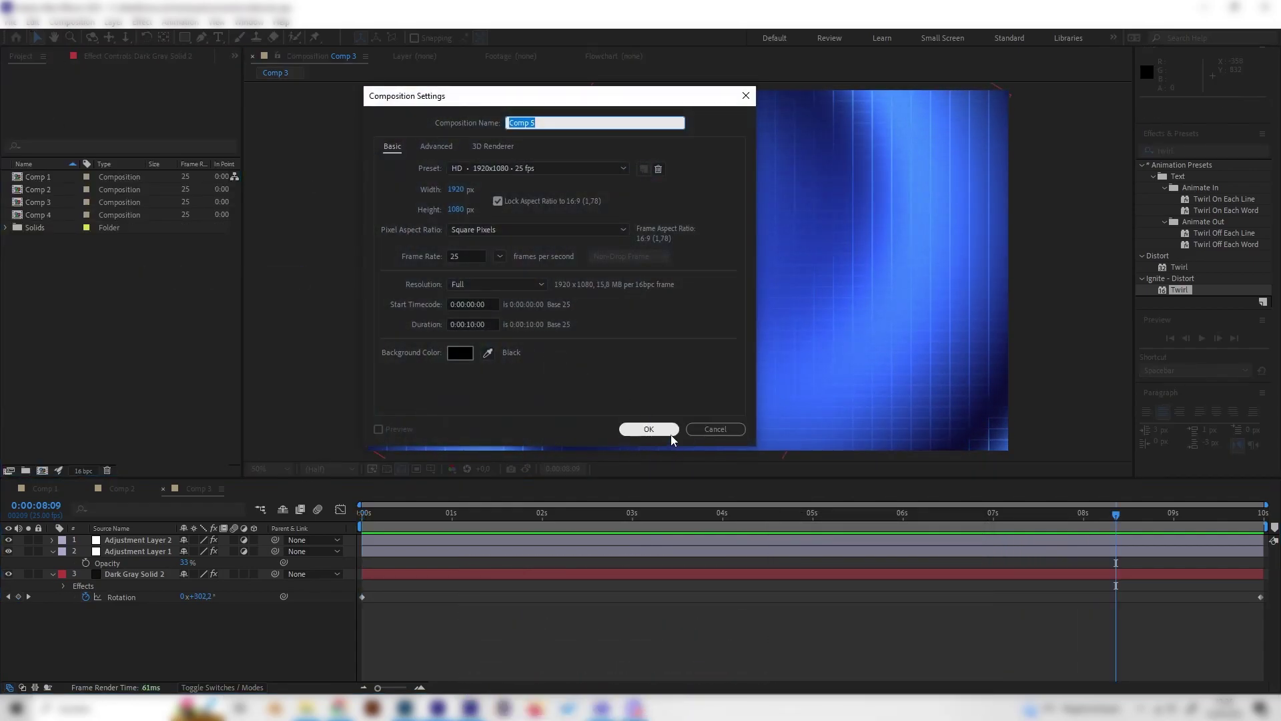
pyautogui.click(671, 434)
# Add a Dark Gray Solid 4 layer to Comp 5.
pyautogui.rightClick(151, 562)
pyautogui.moveTo(229, 404)
pyautogui.click(388, 438)
pyautogui.click(210, 276)
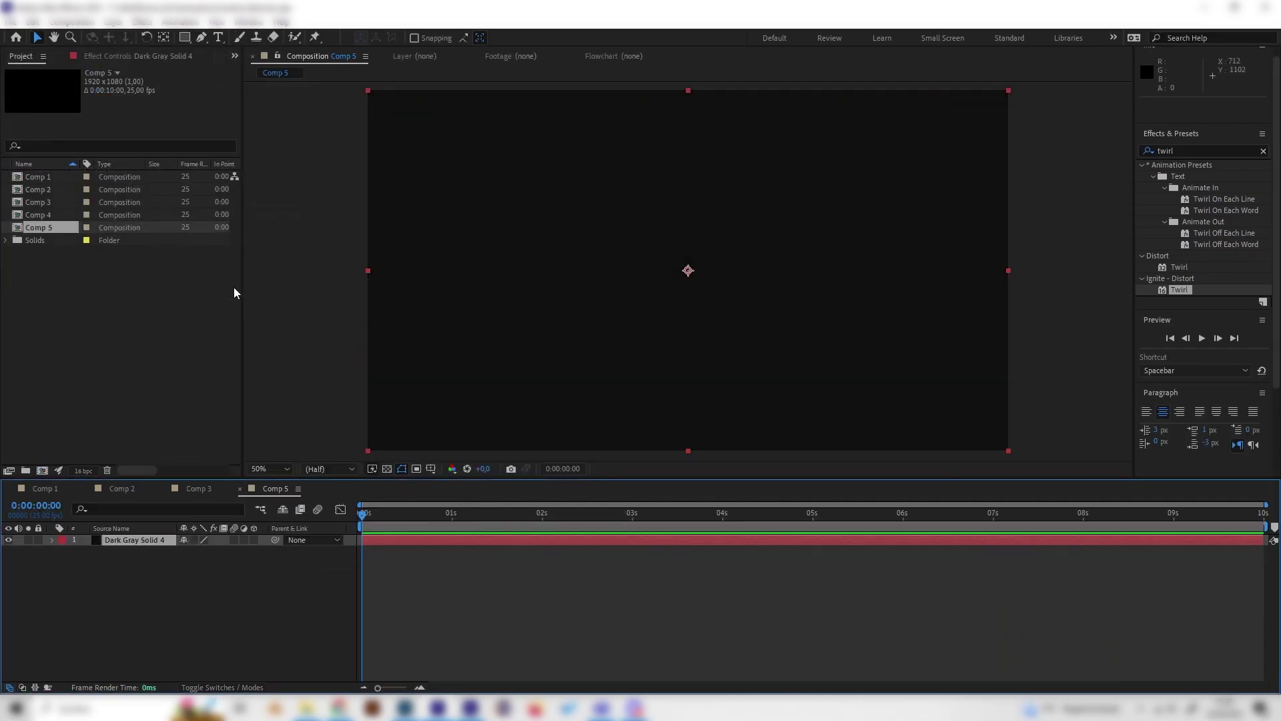
pyautogui.doubleClick(1175, 150)
# Apply 4-Color Gradient to the solid and set Color 1 to light blue 2D9FFF.
pyautogui.press('BackSpace')
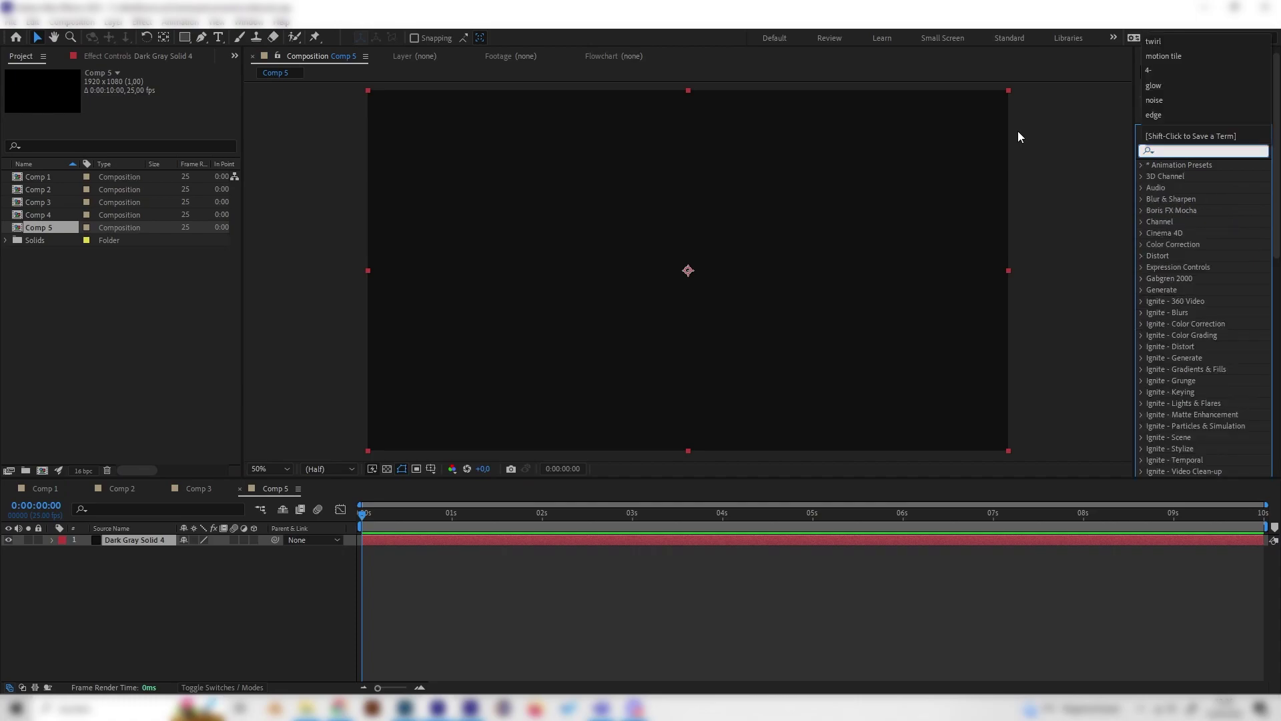
pyautogui.write('4-')
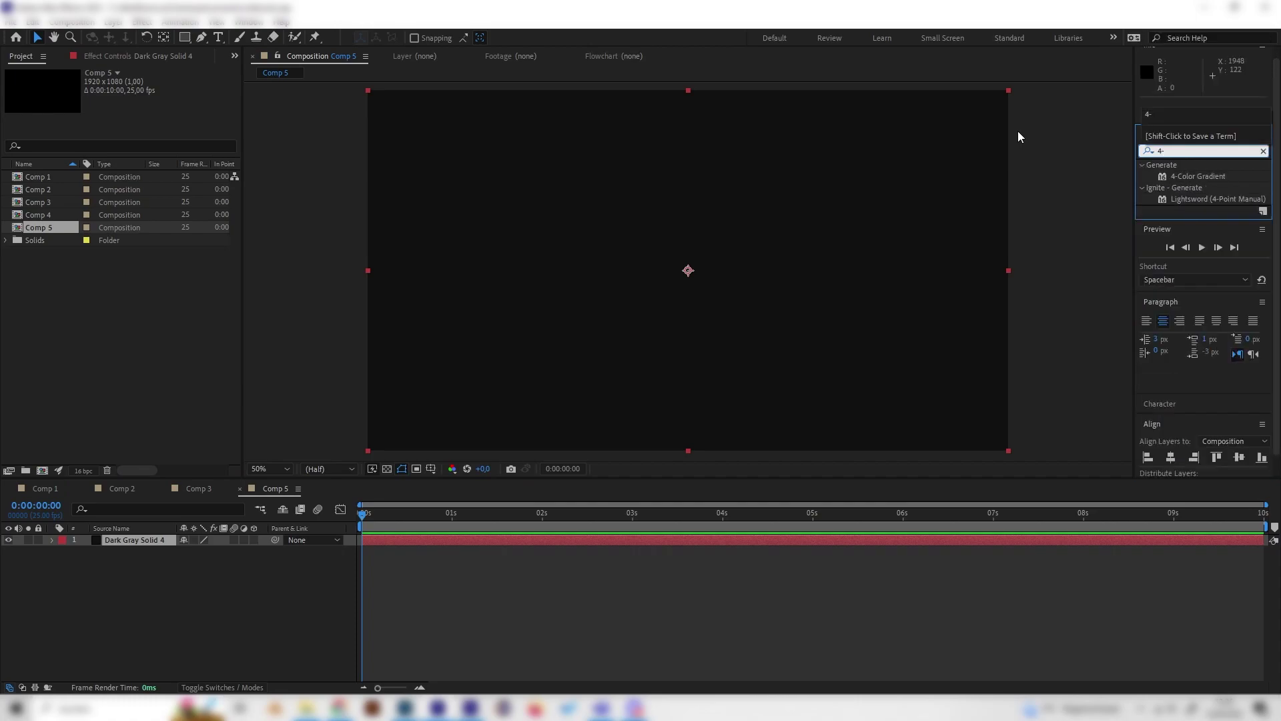
pyautogui.doubleClick(1199, 176)
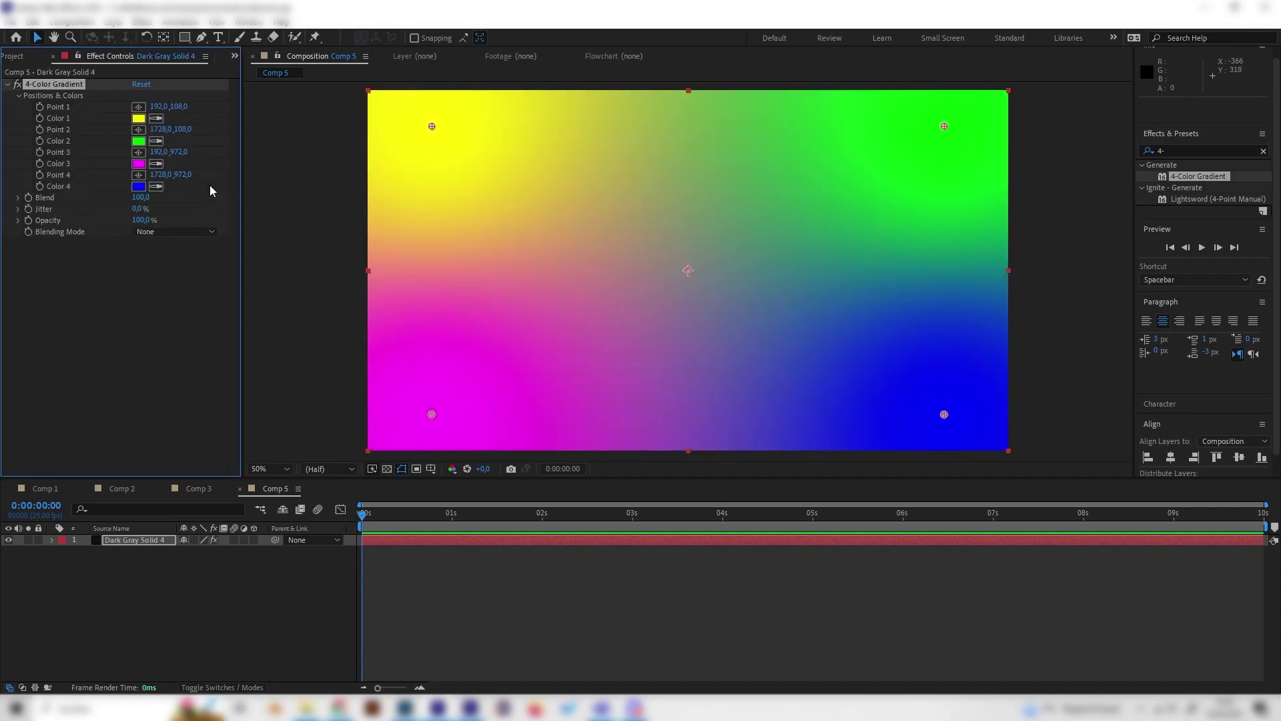
pyautogui.click(138, 118)
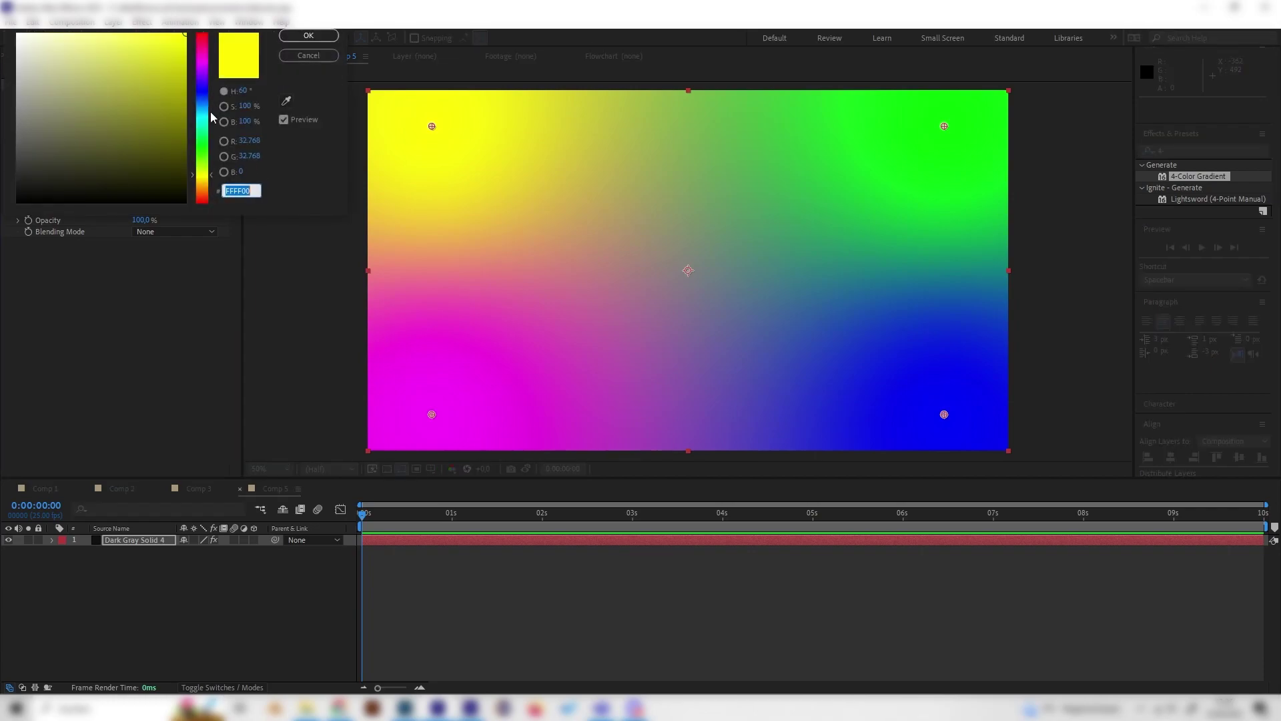
pyautogui.click(201, 104)
pyautogui.click(158, 31)
pyautogui.click(233, 190)
pyautogui.hotkey('ctrl', 'c')
pyautogui.click(308, 35)
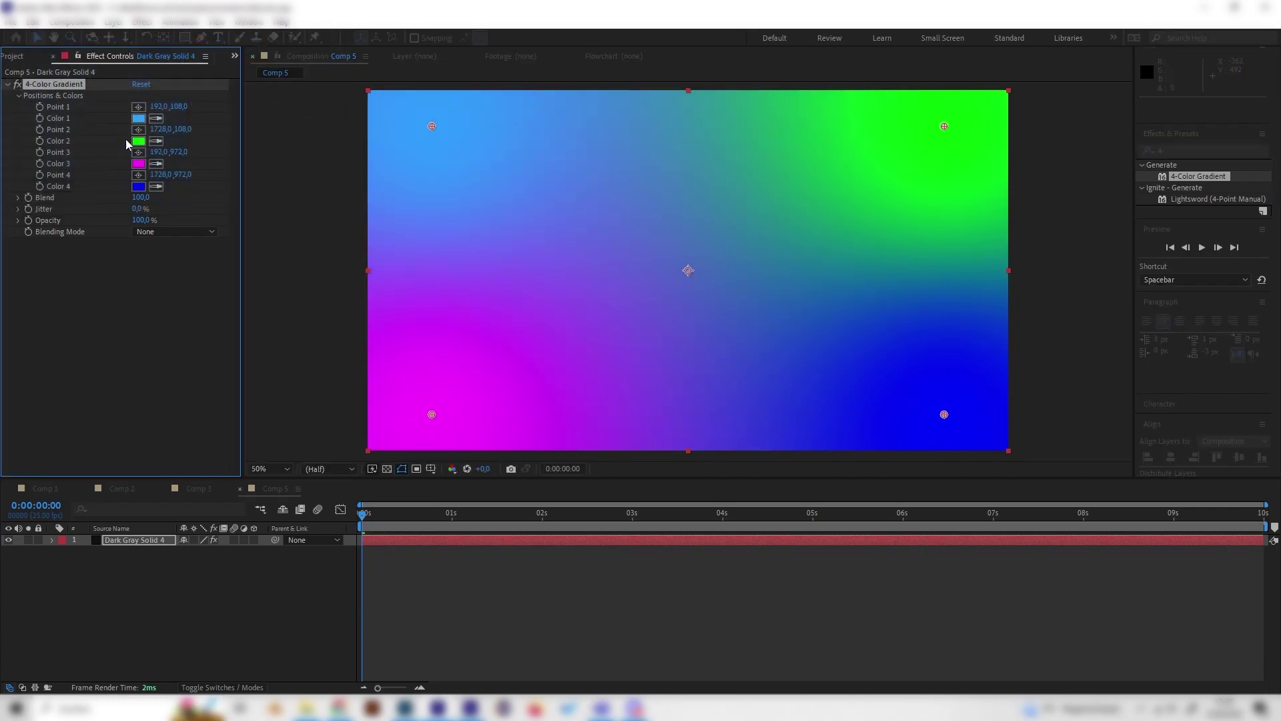
# Set Color 4 to the same light blue, and Colors 2 and 3 to near-black.
pyautogui.click(138, 189)
pyautogui.hotkey('ctrl', 'v')
pyautogui.click(318, 39)
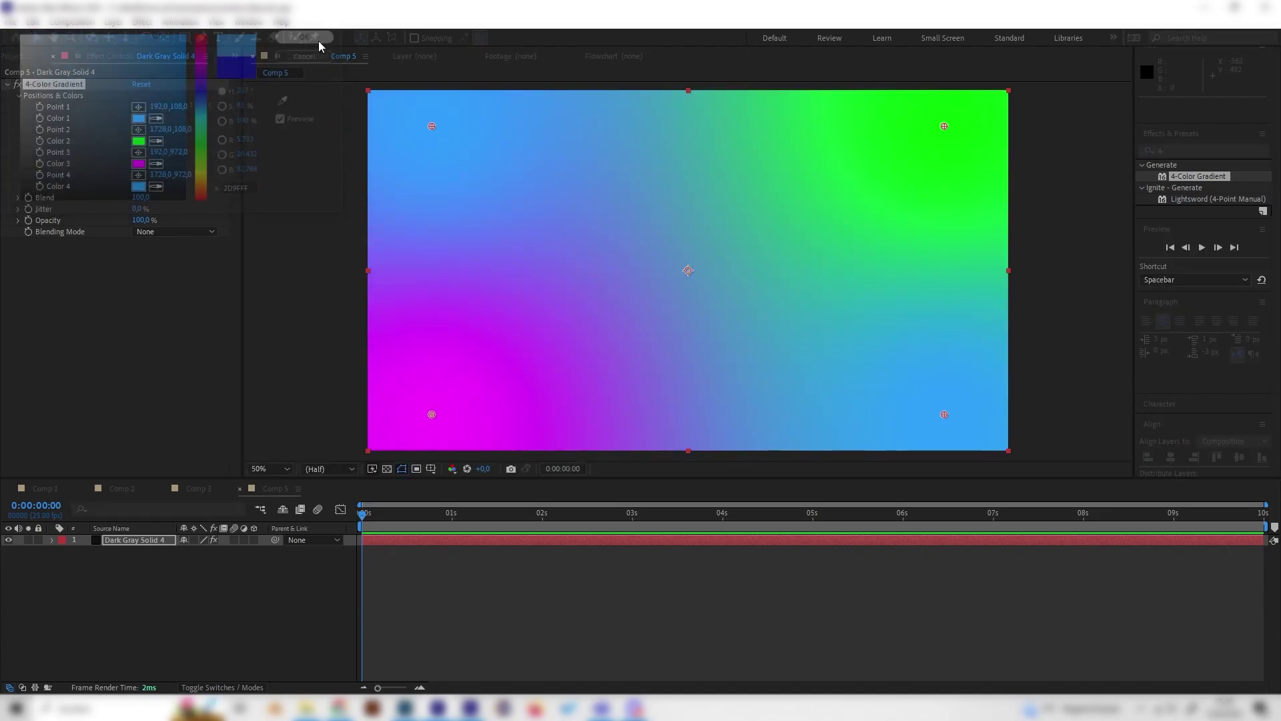
pyautogui.click(139, 141)
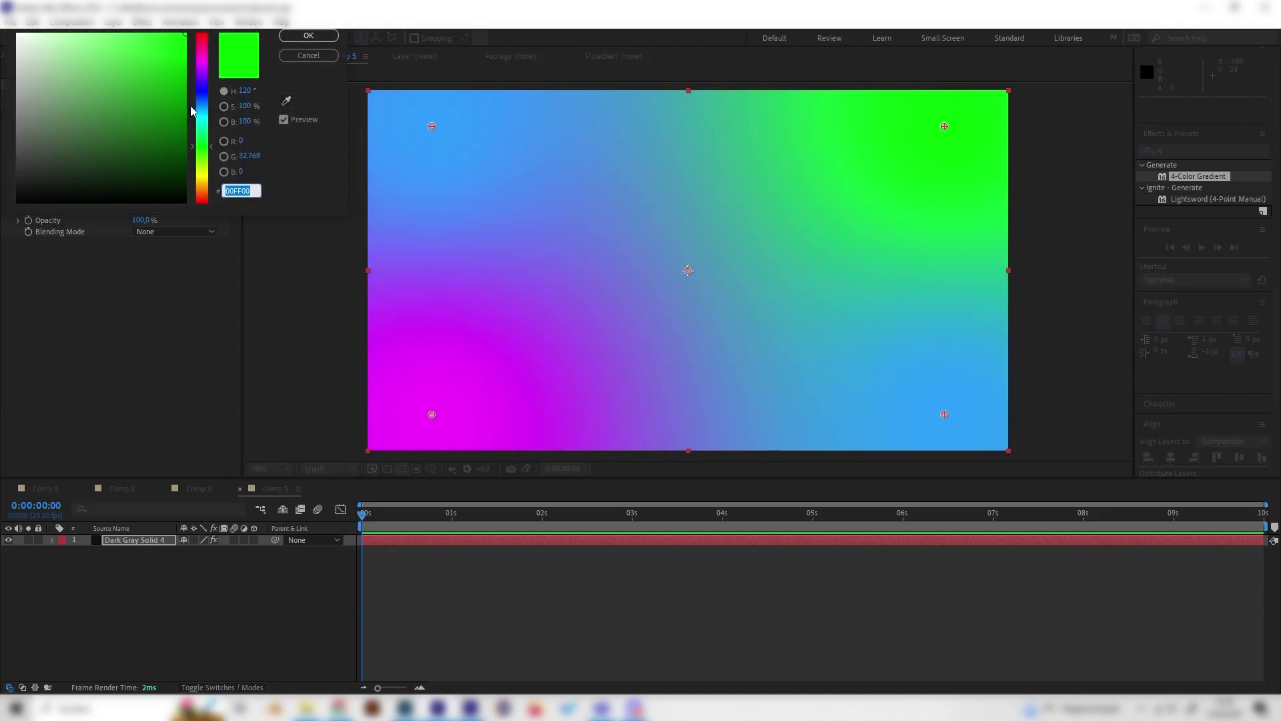
pyautogui.write('0E0E0E')
pyautogui.click(308, 37)
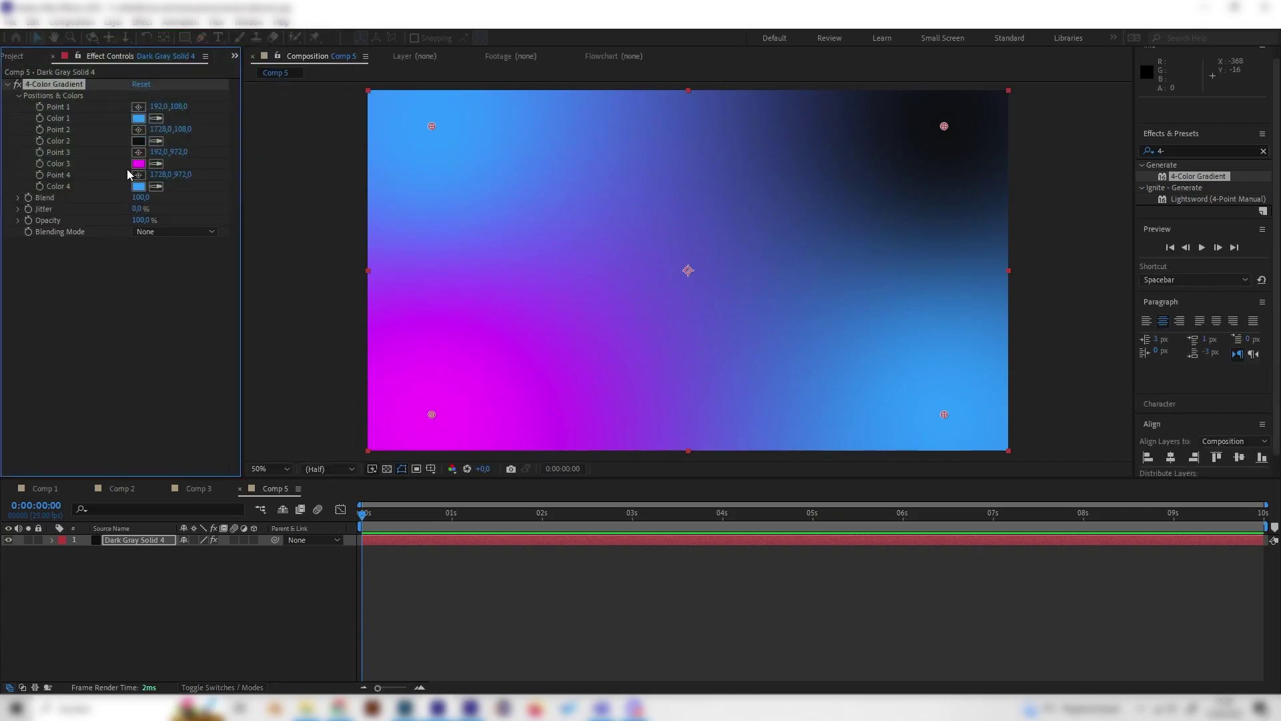
pyautogui.click(139, 164)
pyautogui.write('0D0C0D')
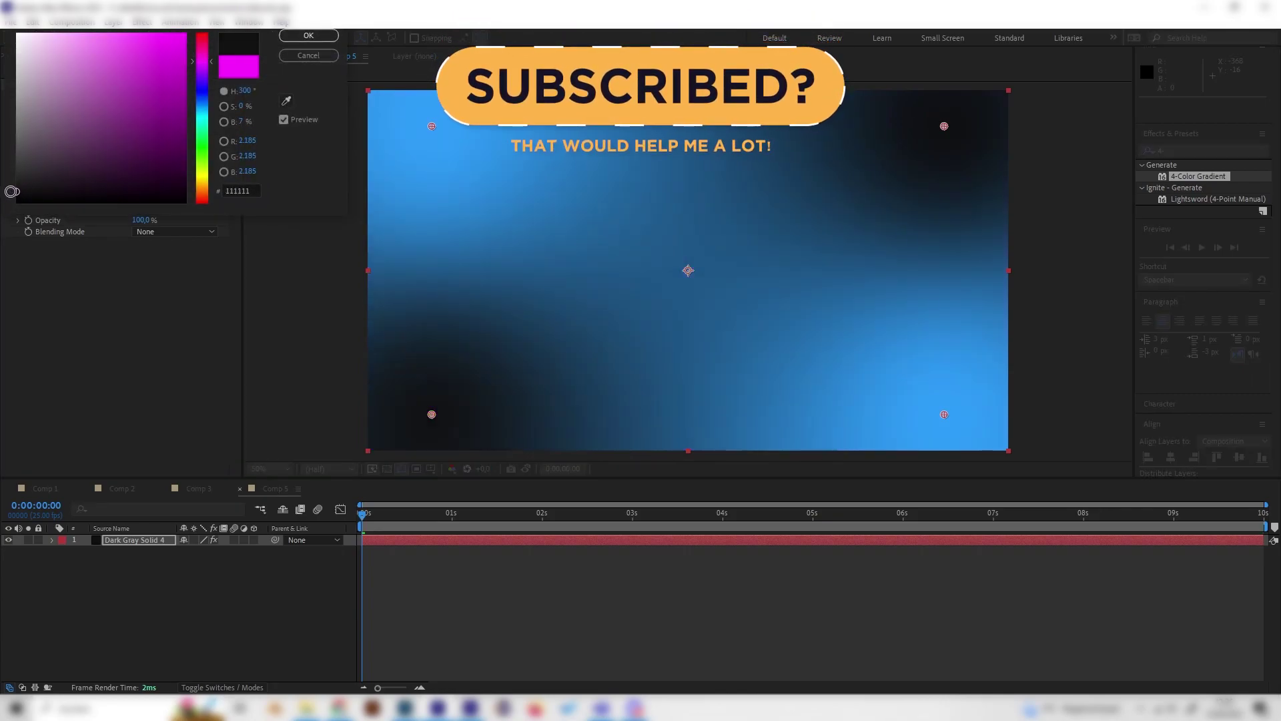
pyautogui.moveTo(22, 195); pyautogui.dragTo(4, 195)
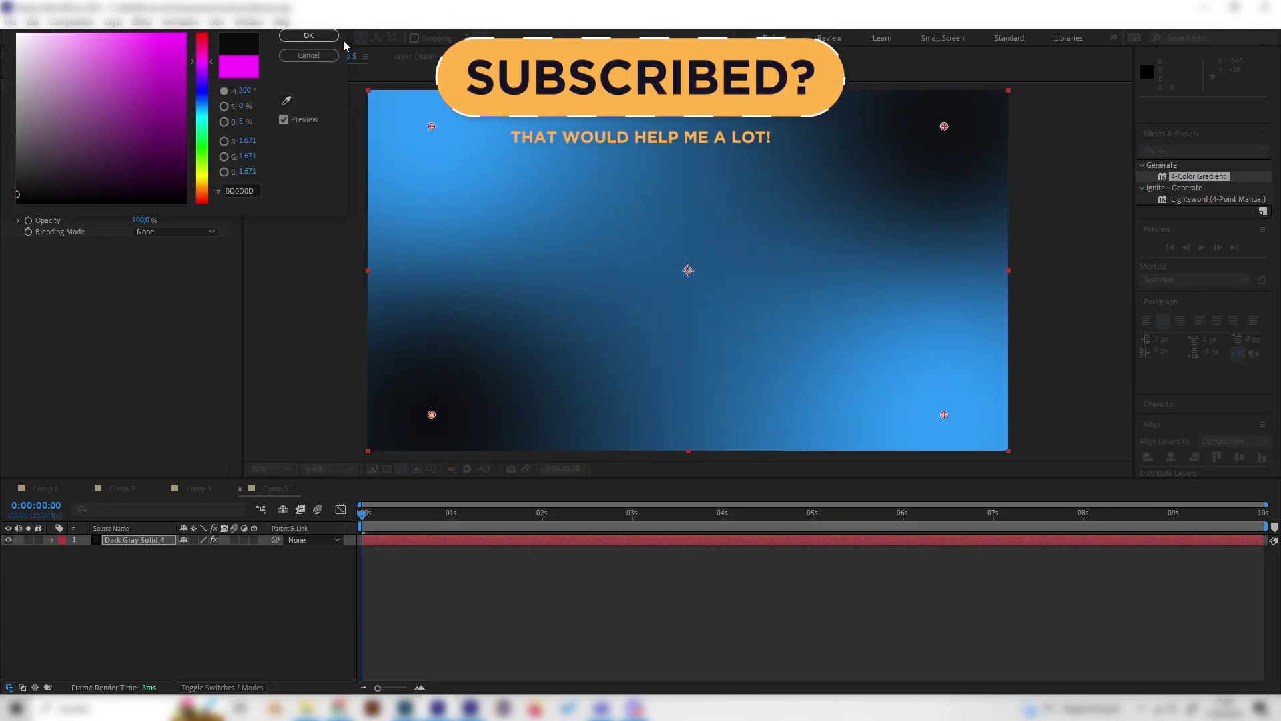
pyautogui.click(330, 35)
pyautogui.click(139, 163)
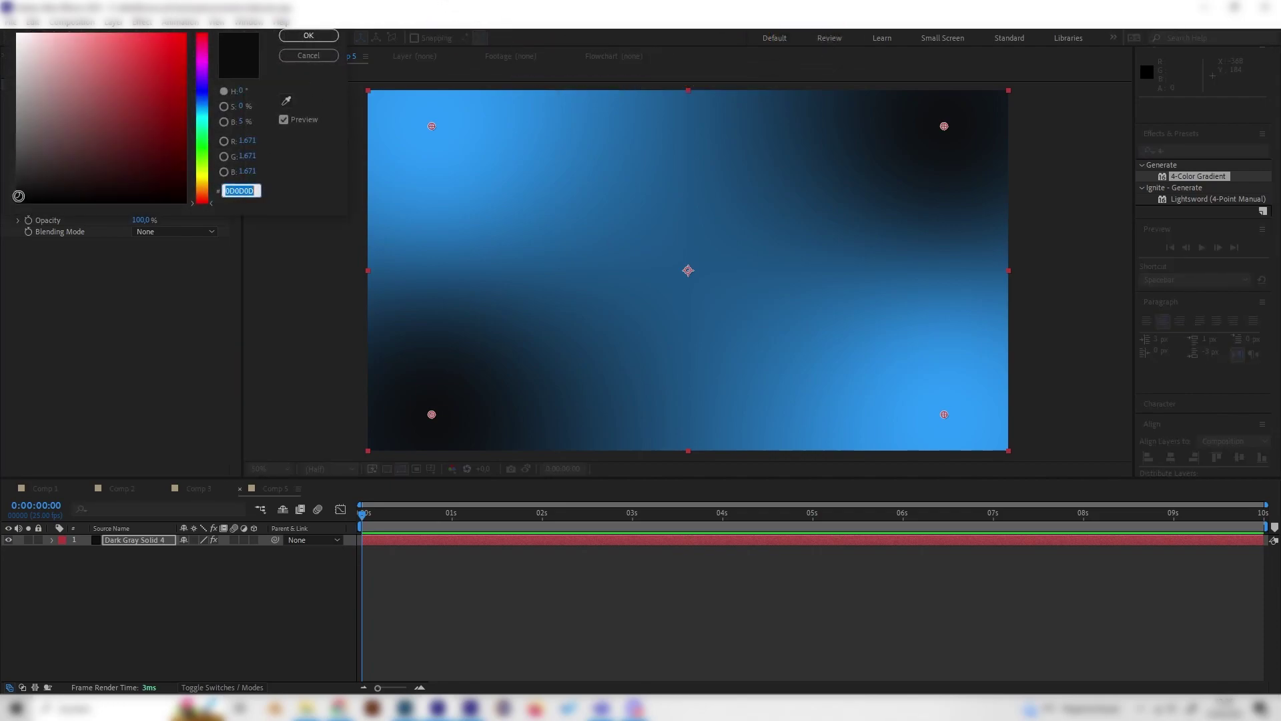
# Apply the Motion Tile effect to the gradient solid.
pyautogui.click(296, 37)
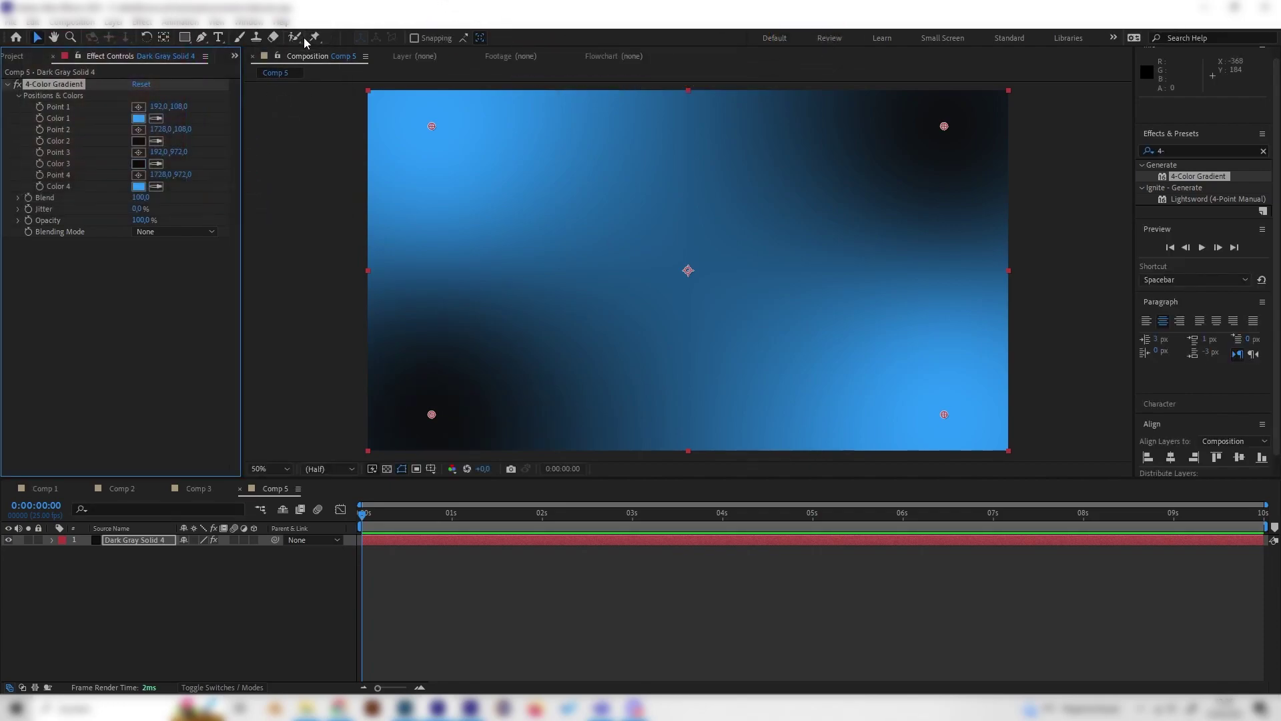
pyautogui.click(116, 277)
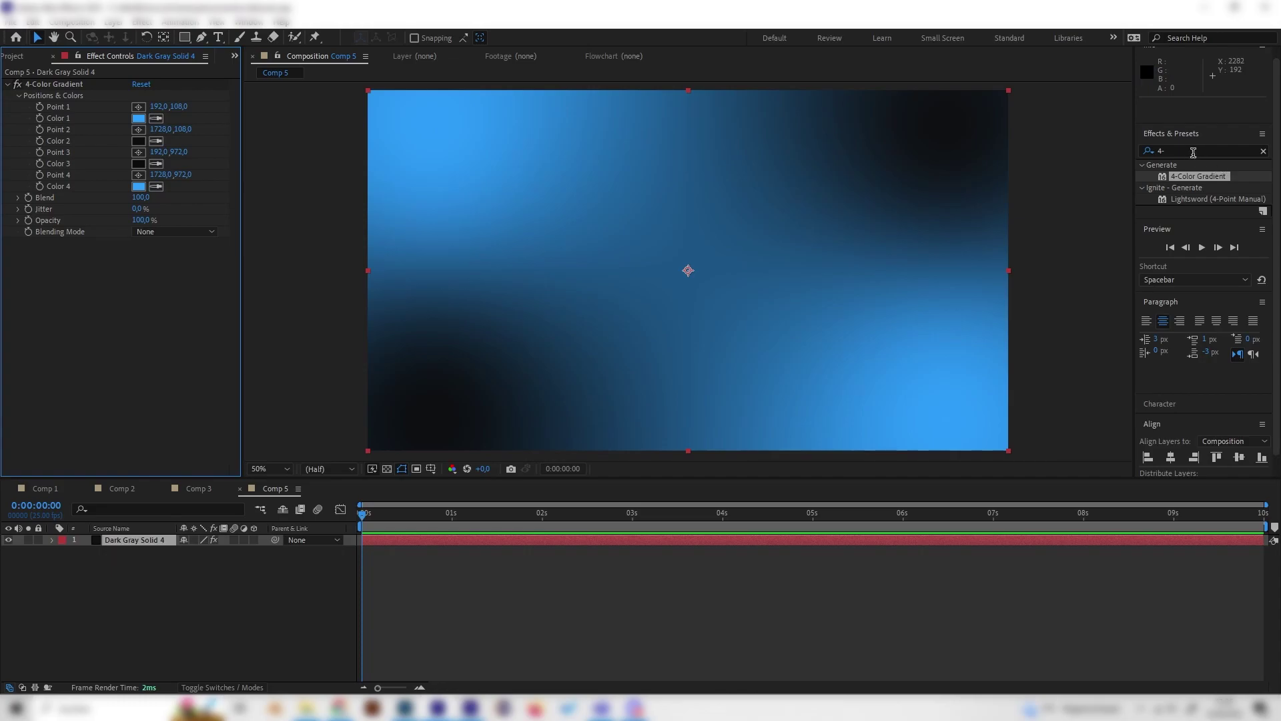
pyautogui.hotkey('ctrl', '5')
pyautogui.write('motion')
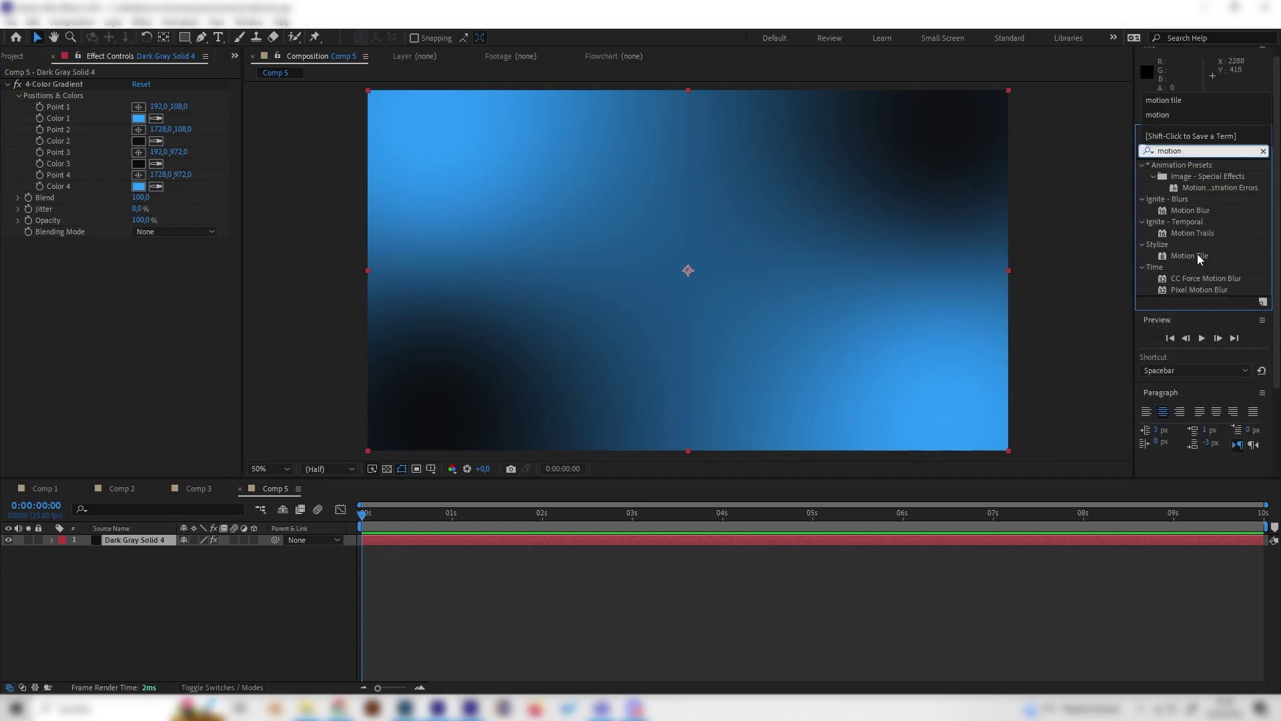
pyautogui.doubleClick(1195, 255)
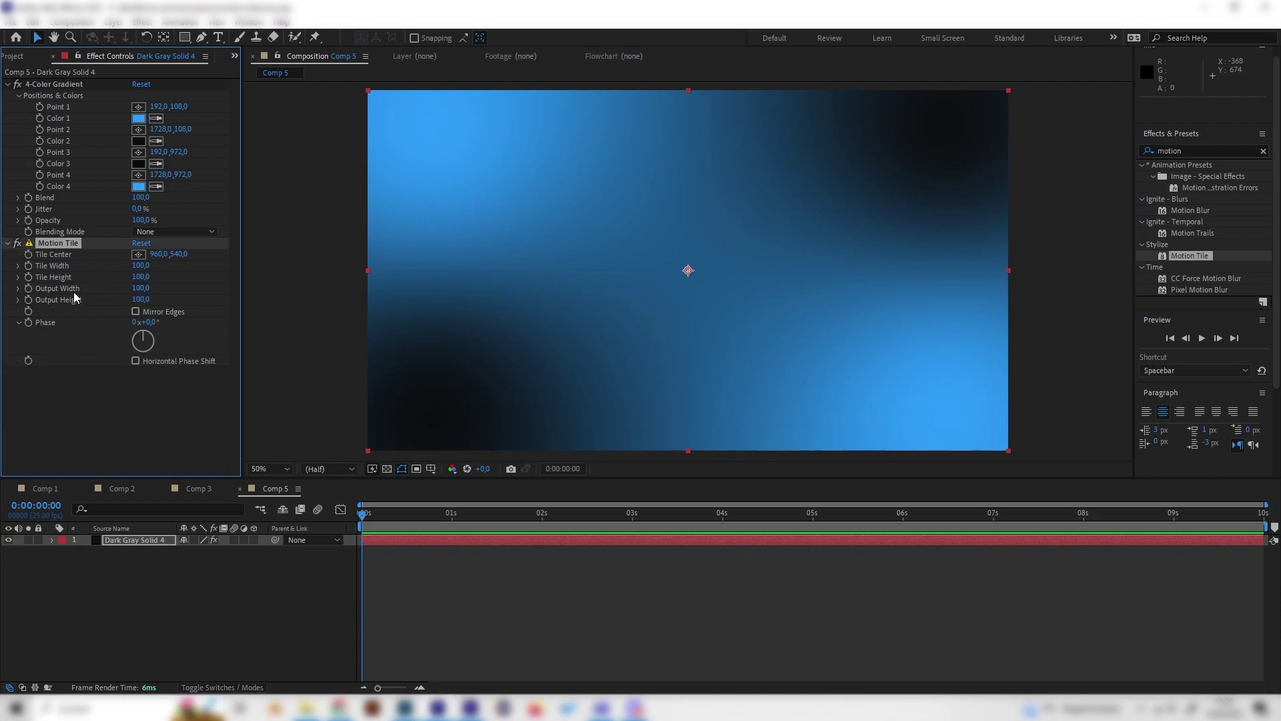
# Set Motion Tile Output Width and Output Height to 300.
pyautogui.click(141, 289)
pyautogui.press('Return')
pyautogui.click(141, 300)
pyautogui.write('300')
pyautogui.press('Return')
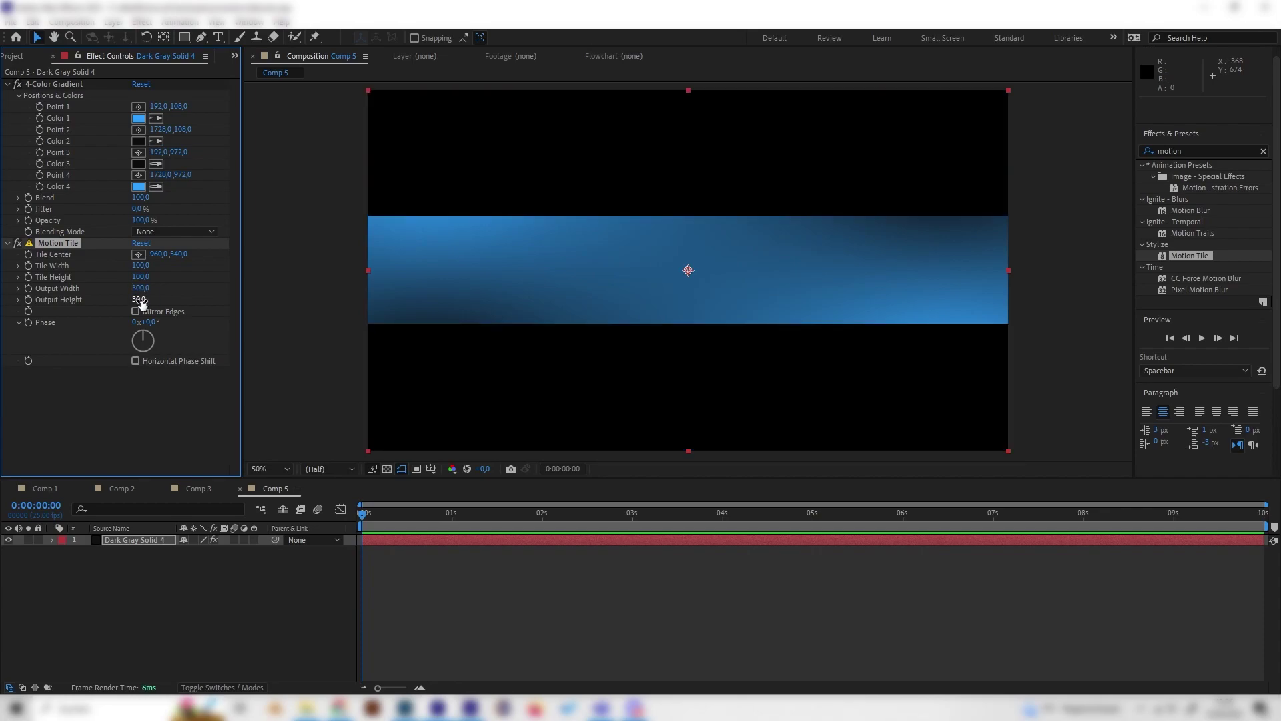
pyautogui.click(141, 300)
pyautogui.write('300')
pyautogui.press('Return')
# Move Motion Tile above 4-Color Gradient, then view Comp 3.
pyautogui.click(8, 84)
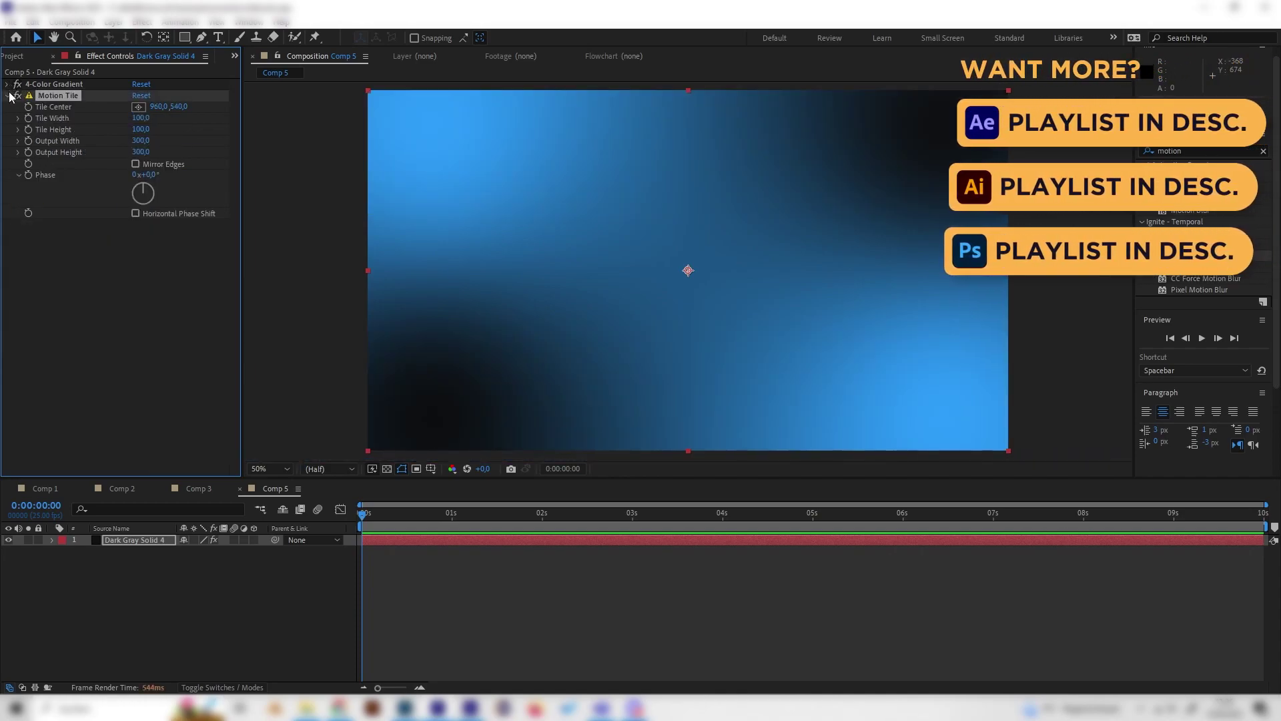
pyautogui.click(8, 96)
pyautogui.moveTo(54, 98)
pyautogui.mouseDown()
pyautogui.moveTo(42, 111)
pyautogui.moveTo(46, 79)
pyautogui.mouseUp()
pyautogui.click(67, 185)
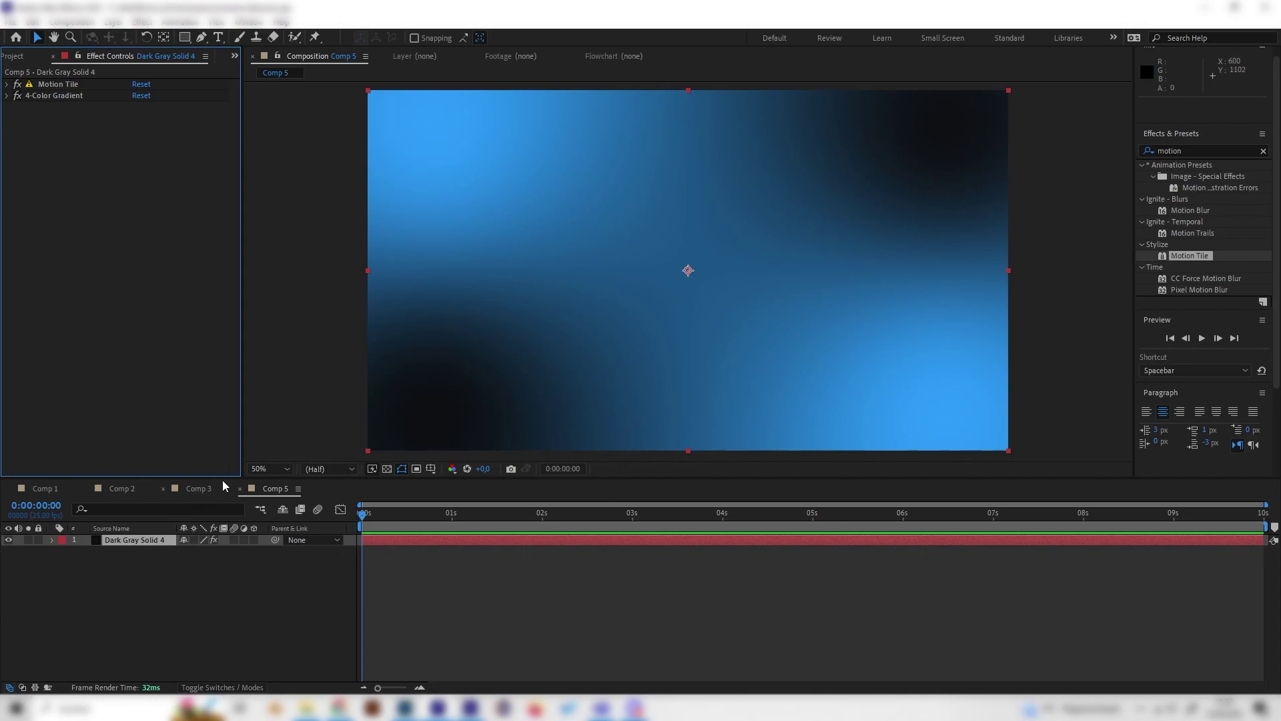
pyautogui.click(199, 488)
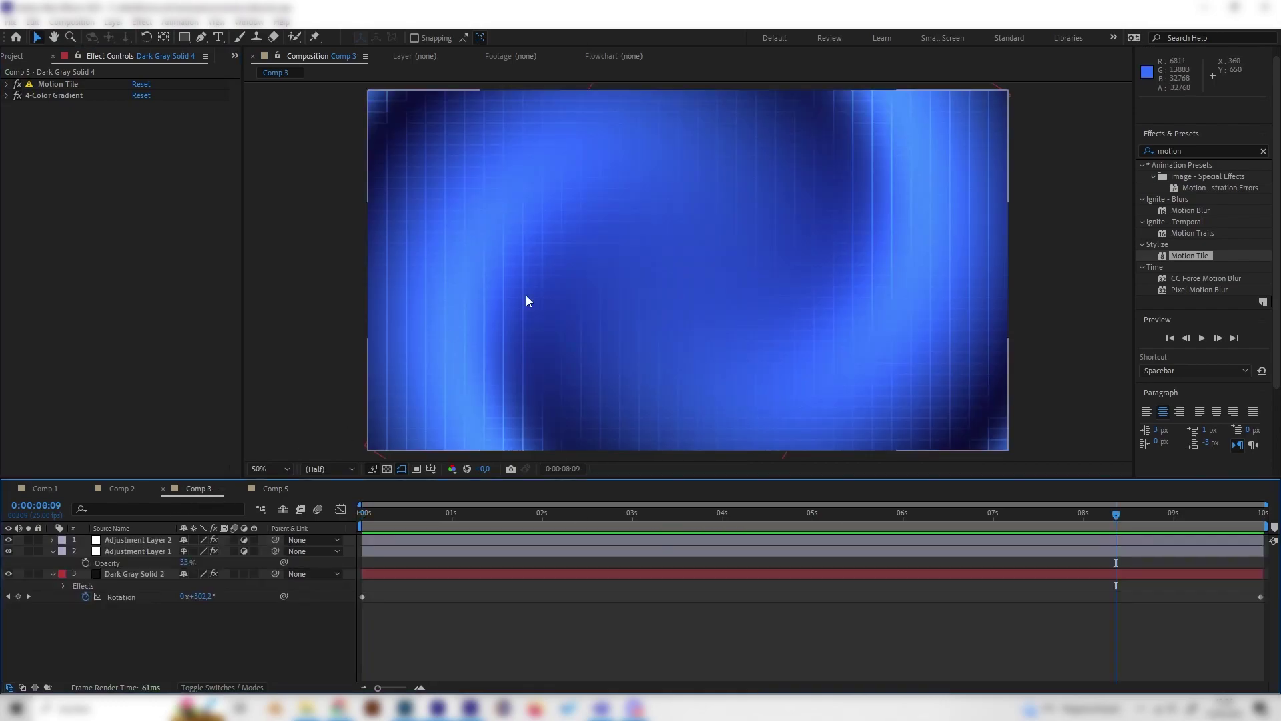
# Back in Comp 5, apply the Distort Twirl effect to the solid.
pyautogui.click(283, 487)
pyautogui.doubleClick(1199, 151)
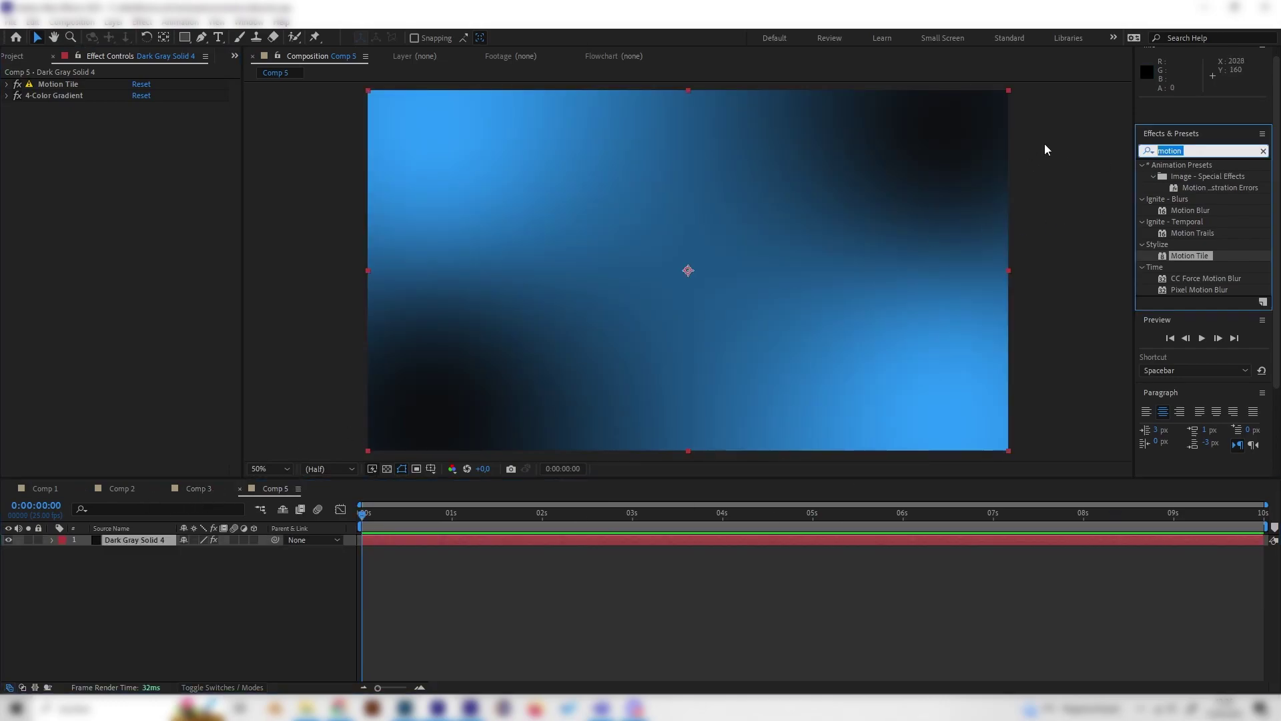
pyautogui.write('twirl')
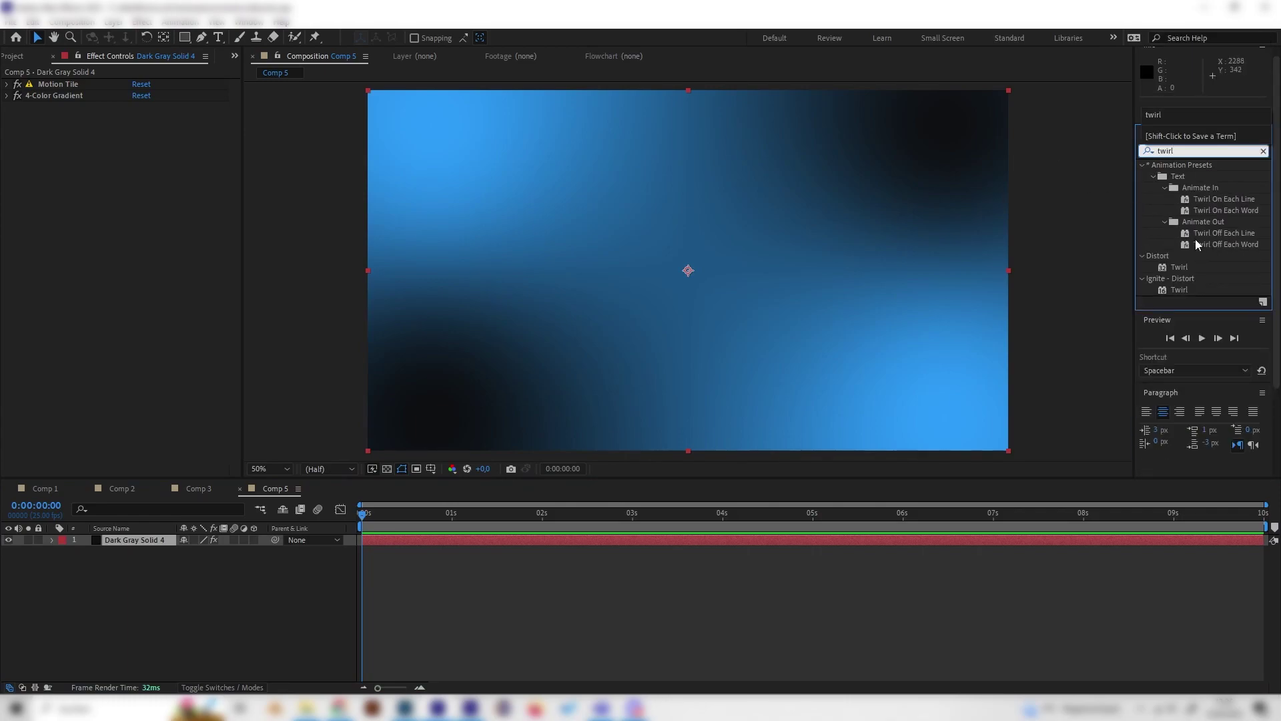
pyautogui.click(1187, 265)
pyautogui.doubleClick(1187, 265)
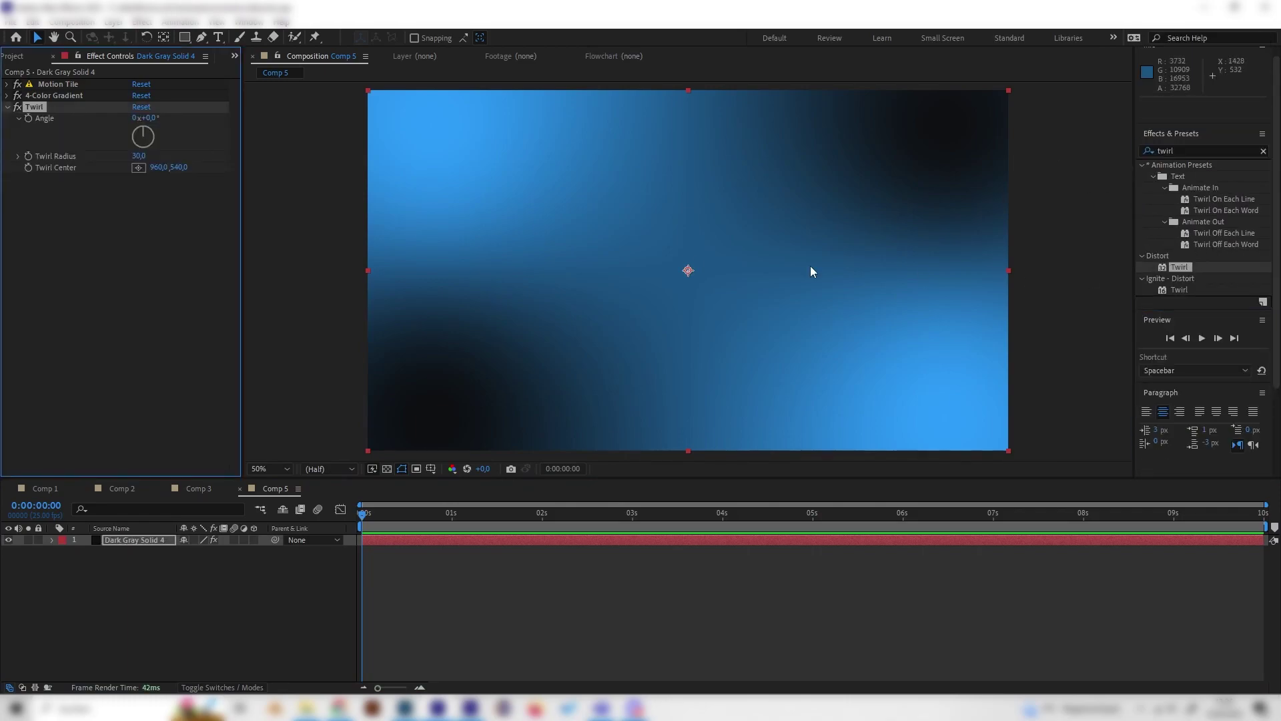
# Set Twirl Angle to 6x and Twirl Radius to 70, then scrub to preview.
pyautogui.click(135, 118)
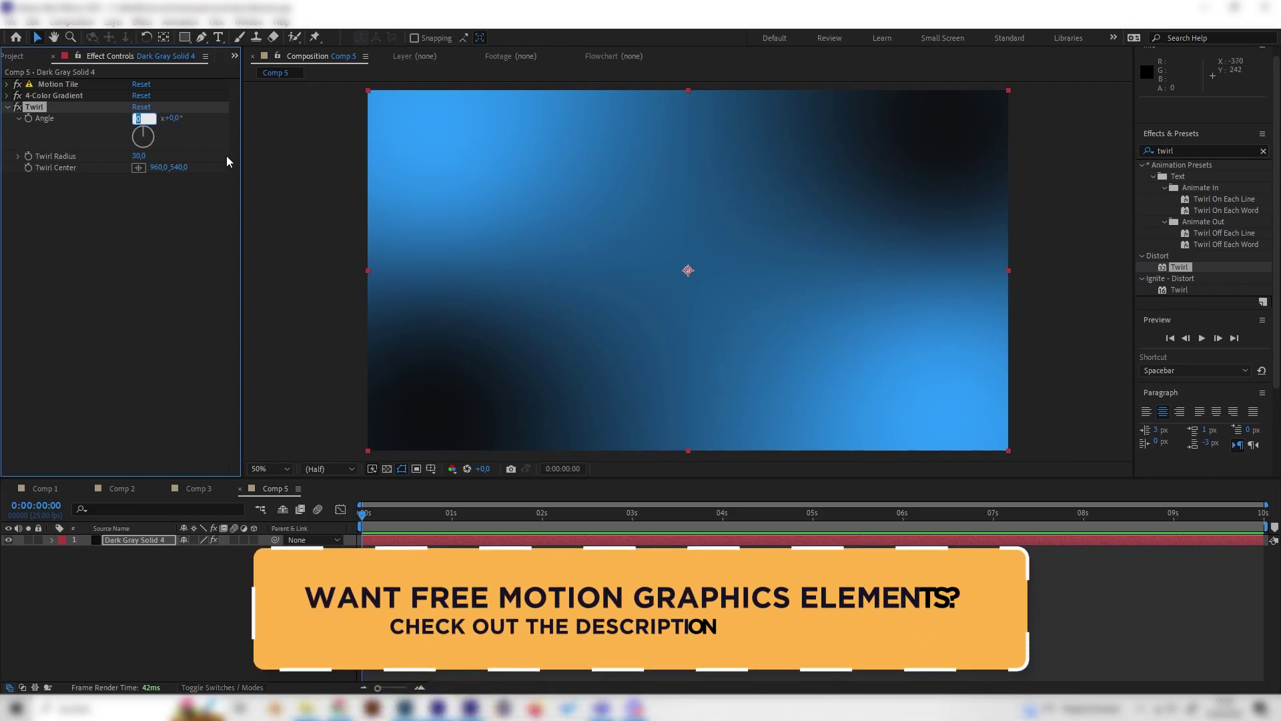
pyautogui.write('6')
pyautogui.press('Return')
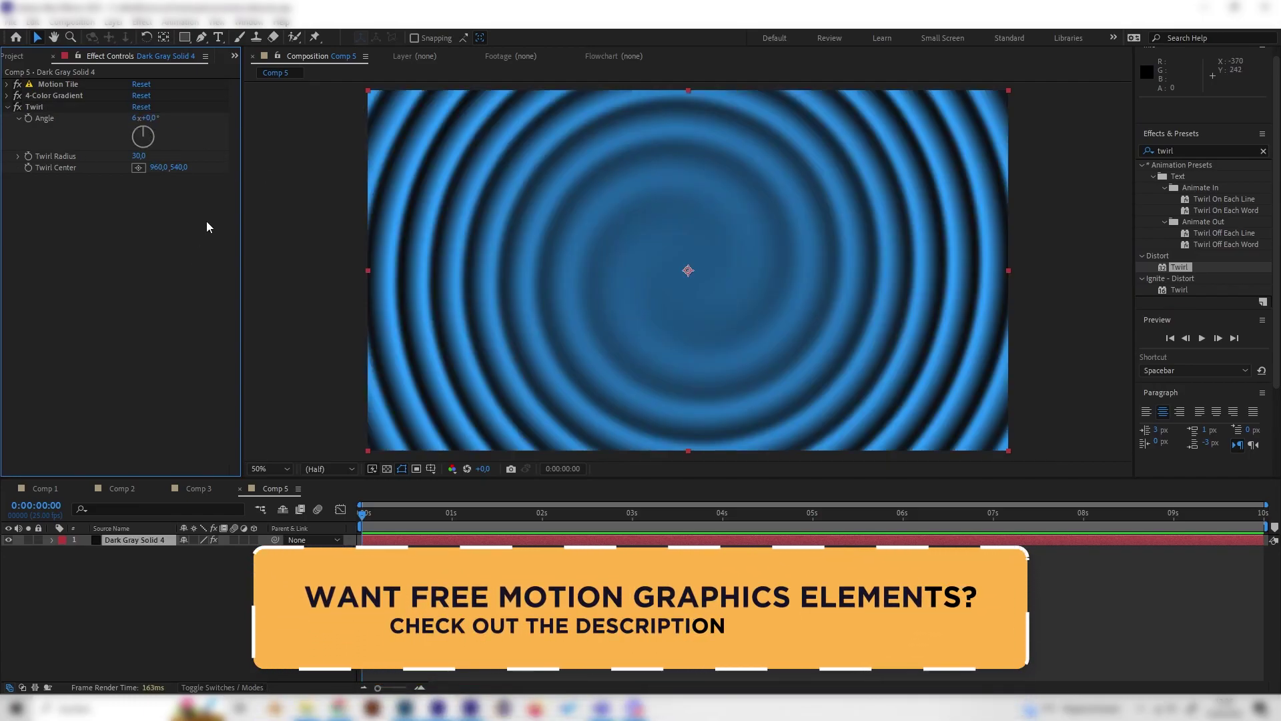
pyautogui.moveTo(138, 156); pyautogui.dragTo(157, 156)
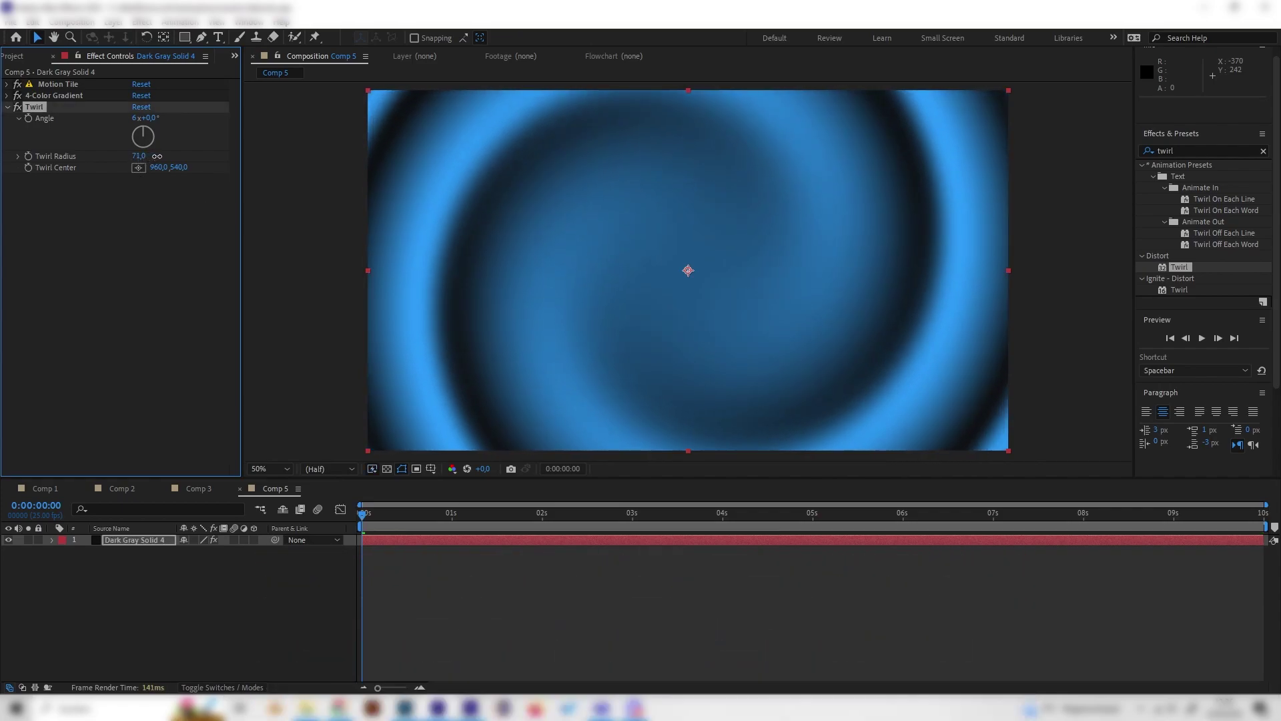
pyautogui.click(142, 156)
pyautogui.write('700')
pyautogui.press('Return')
pyautogui.hotkey('ctrl', 'z')
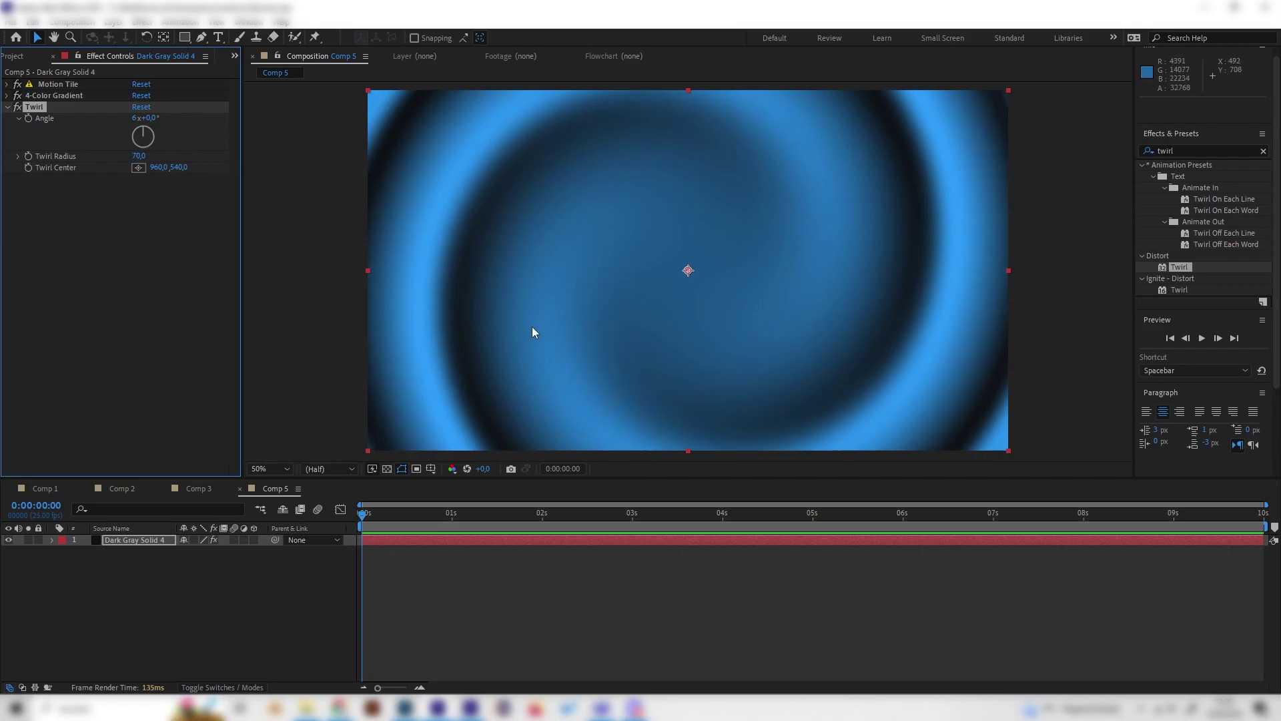
pyautogui.click(252, 578)
pyautogui.moveTo(378, 514); pyautogui.dragTo(1025, 555)
pyautogui.moveTo(877, 553); pyautogui.dragTo(318, 549)
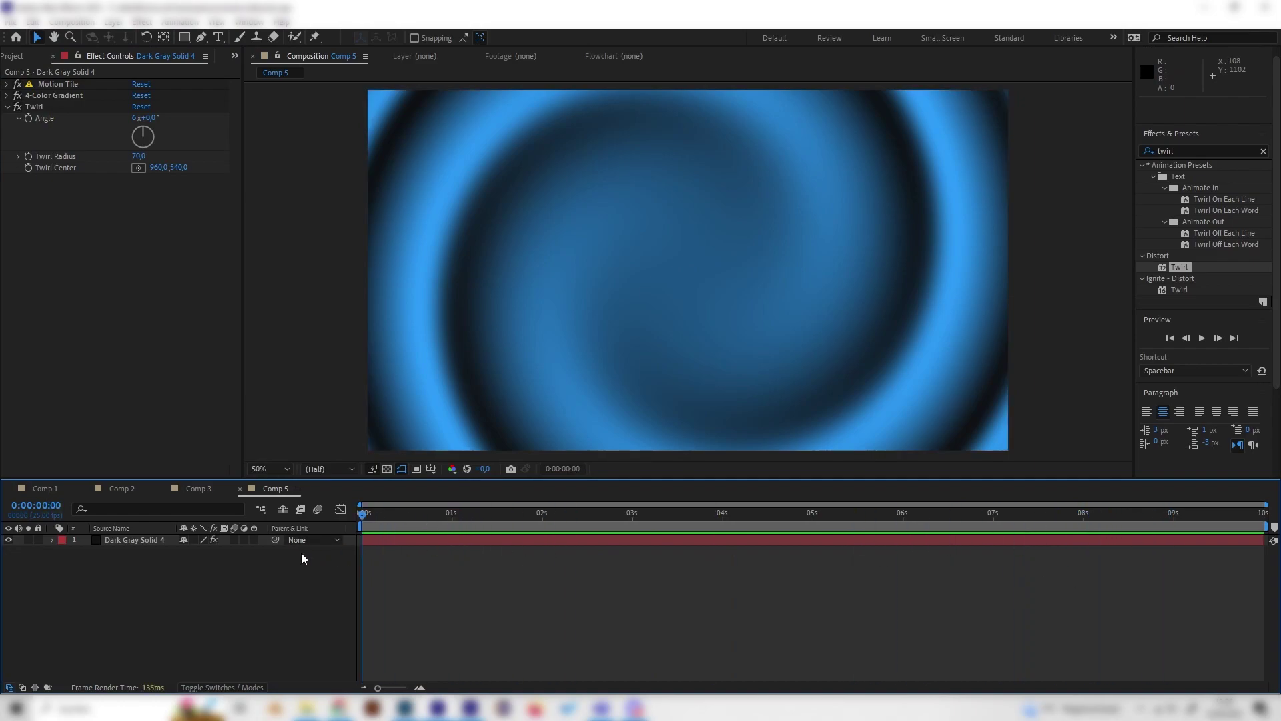
# Keyframe Dark Gray Solid 4's Rotation from 0x at start to 2x at 9:24, then preview.
pyautogui.click(158, 543)
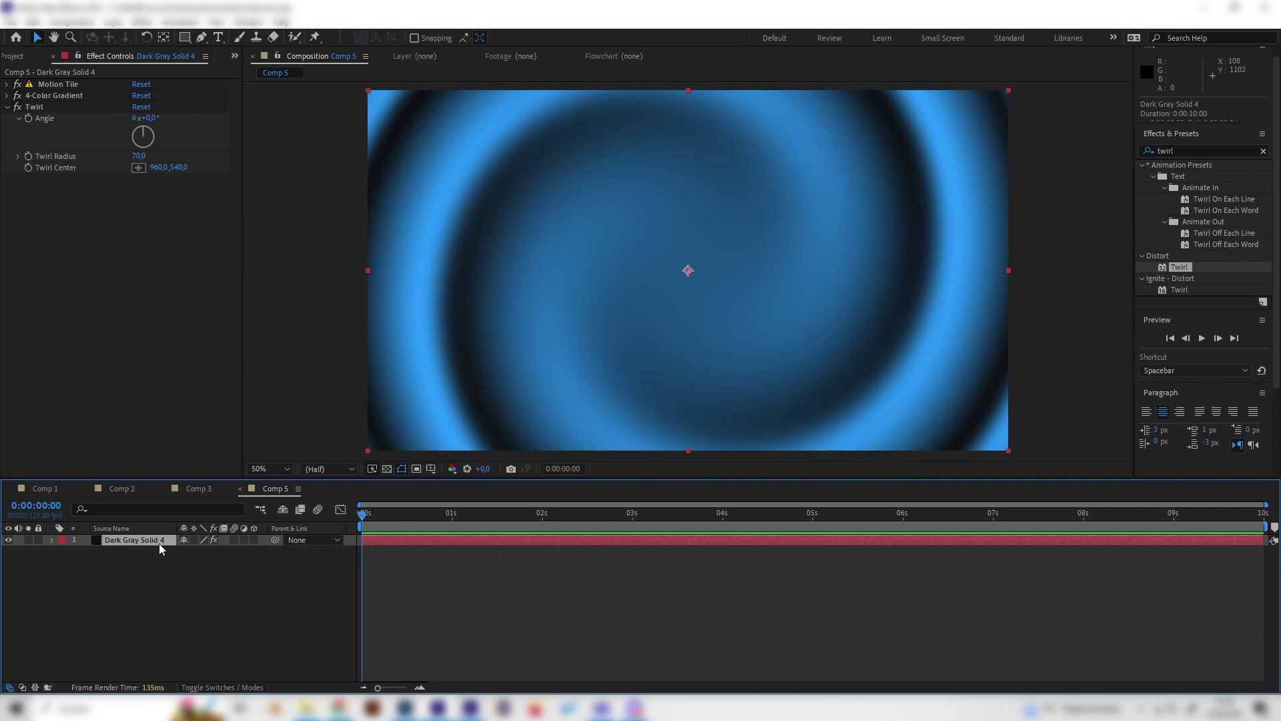
pyautogui.press('r')
pyautogui.click(85, 552)
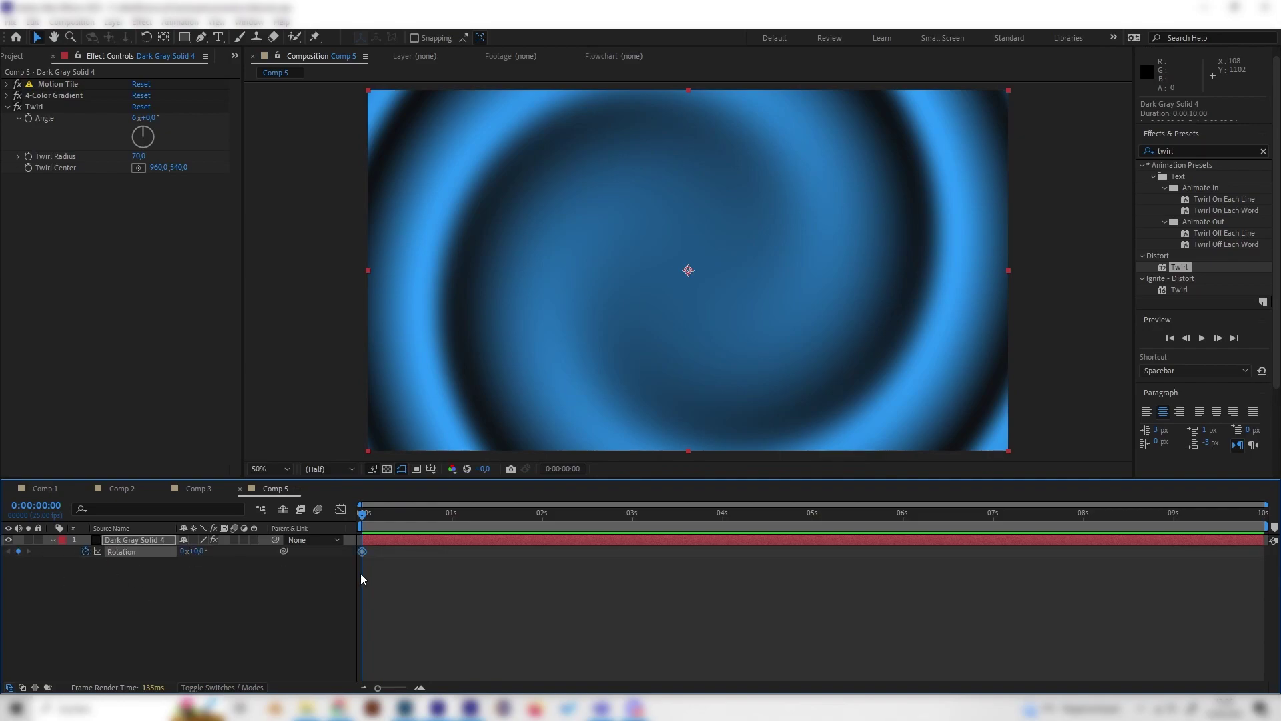
pyautogui.moveTo(654, 512); pyautogui.dragTo(1264, 527)
pyautogui.click(180, 552)
pyautogui.write('2')
pyautogui.press('Return')
pyautogui.press('space')
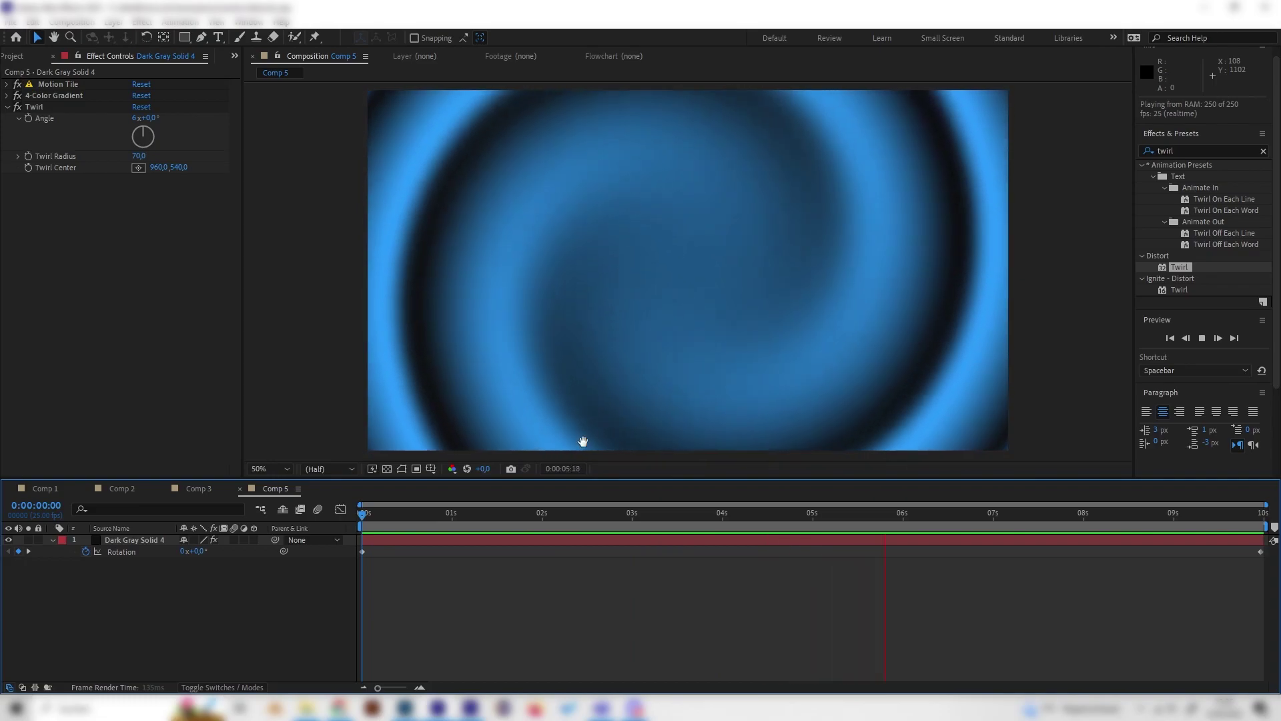
pyautogui.press('space')
pyautogui.moveTo(576, 514); pyautogui.dragTo(708, 514)
pyautogui.click(192, 486)
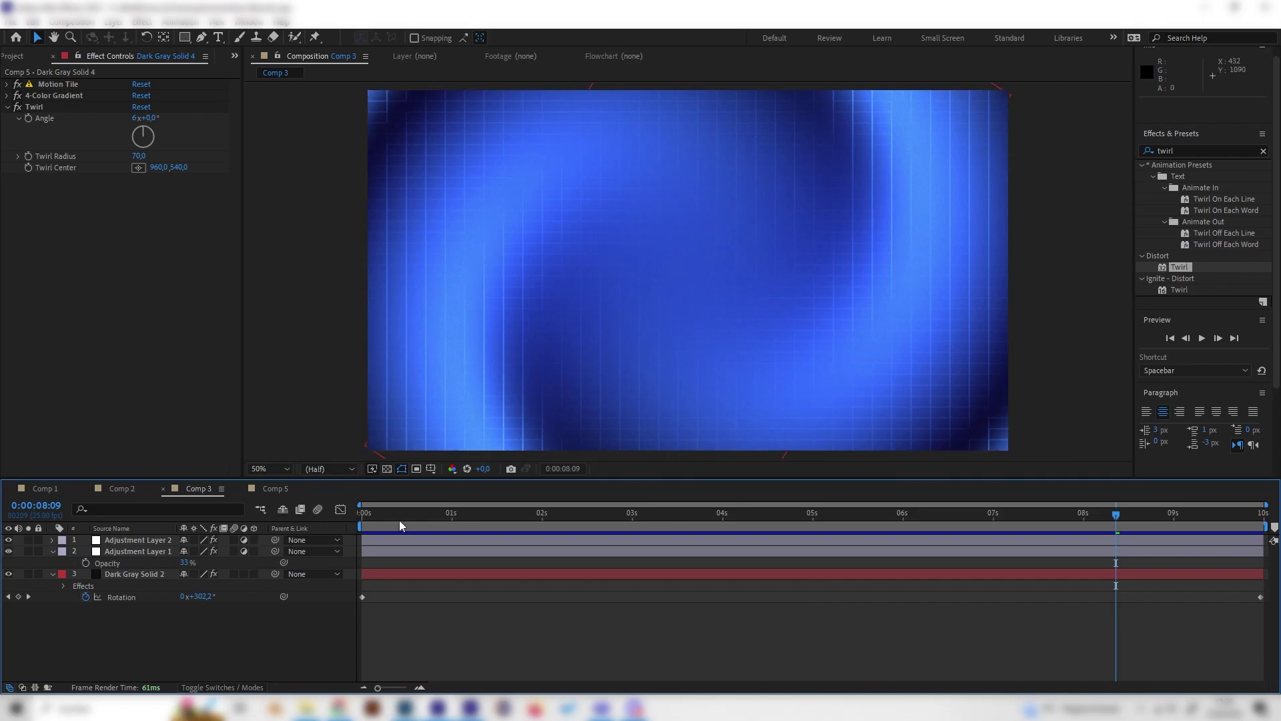
pyautogui.moveTo(399, 519); pyautogui.dragTo(478, 532)
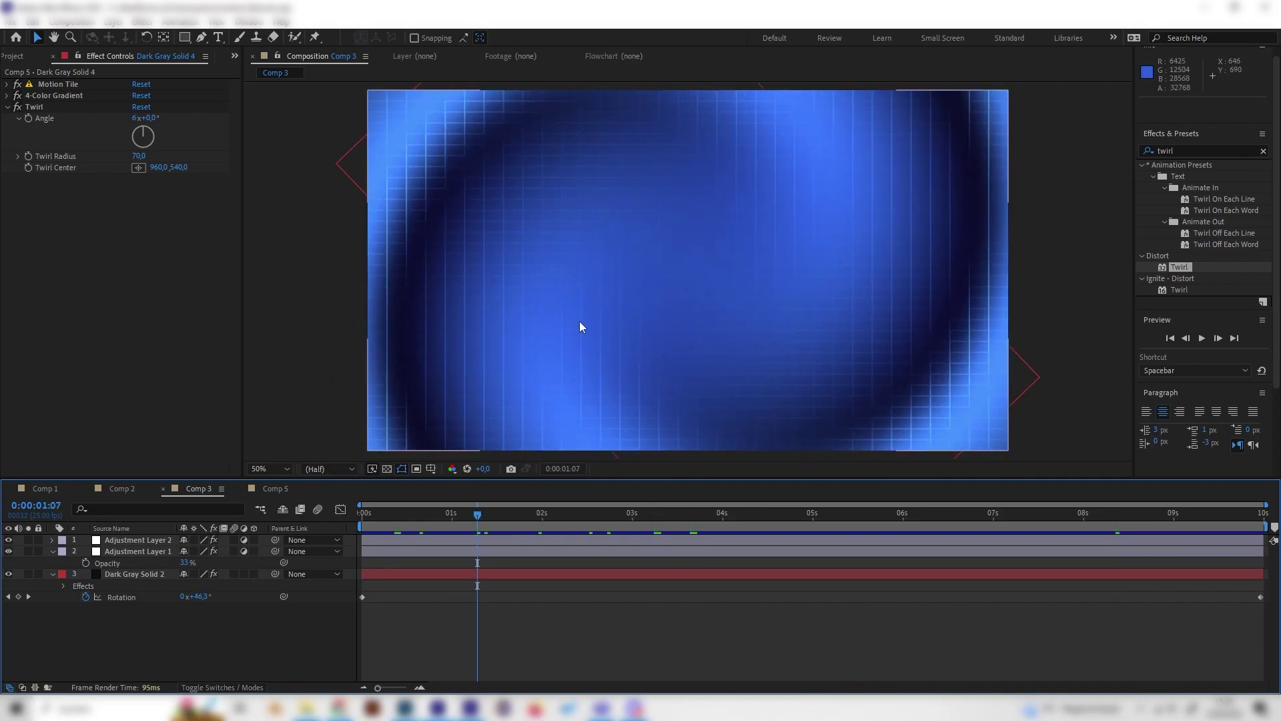
pyautogui.click(291, 489)
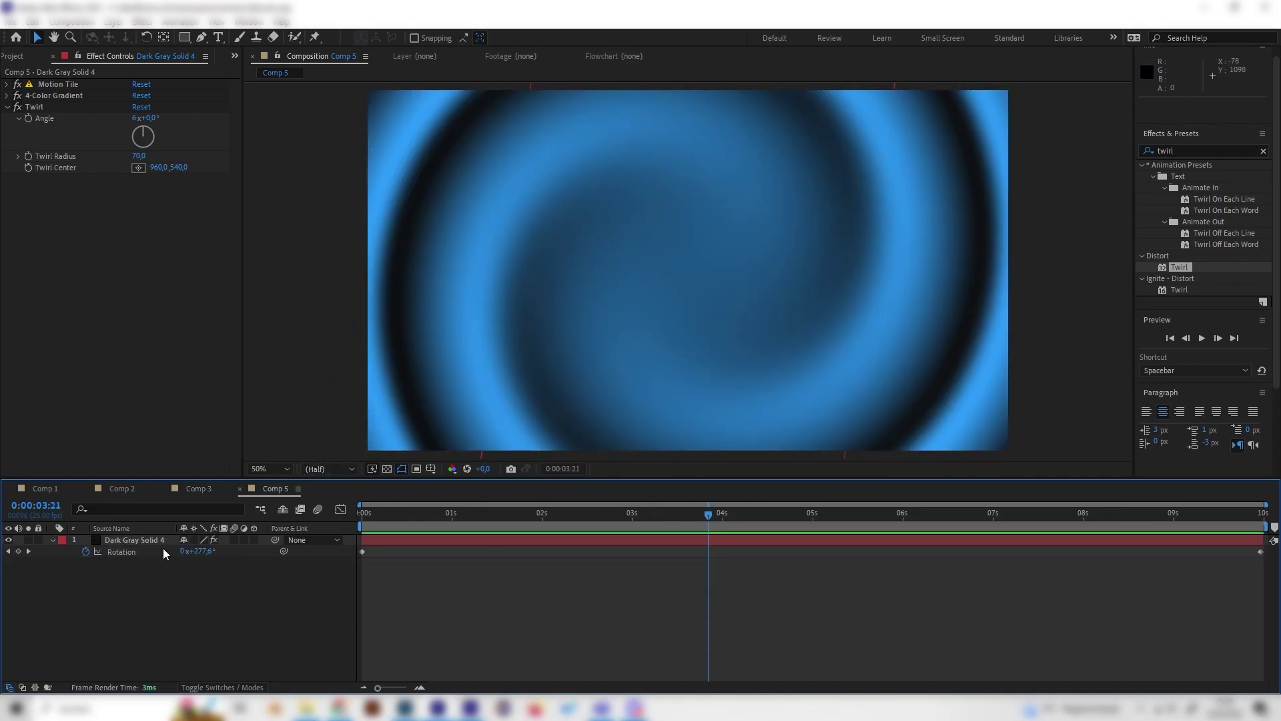
# Add a new adjustment layer and apply the Mosaic effect to it.
pyautogui.rightClick(168, 586)
pyautogui.moveTo(226, 430)
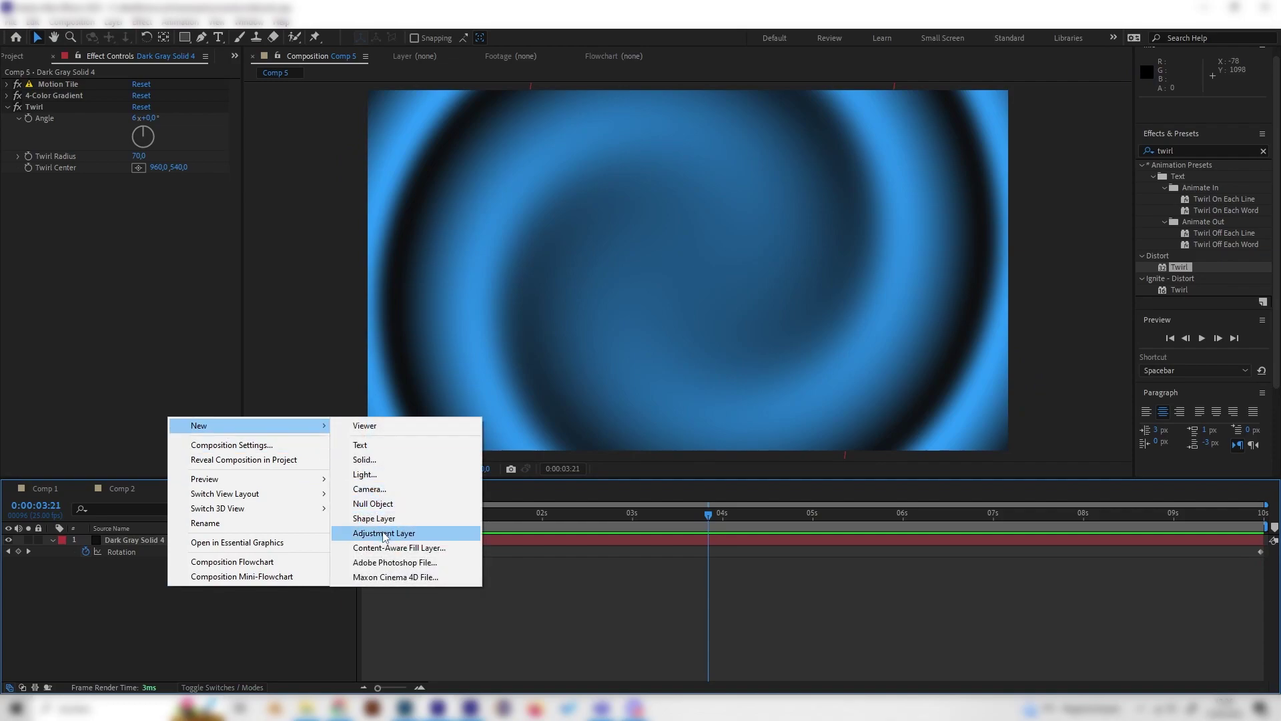
pyautogui.click(385, 533)
pyautogui.click(1175, 151)
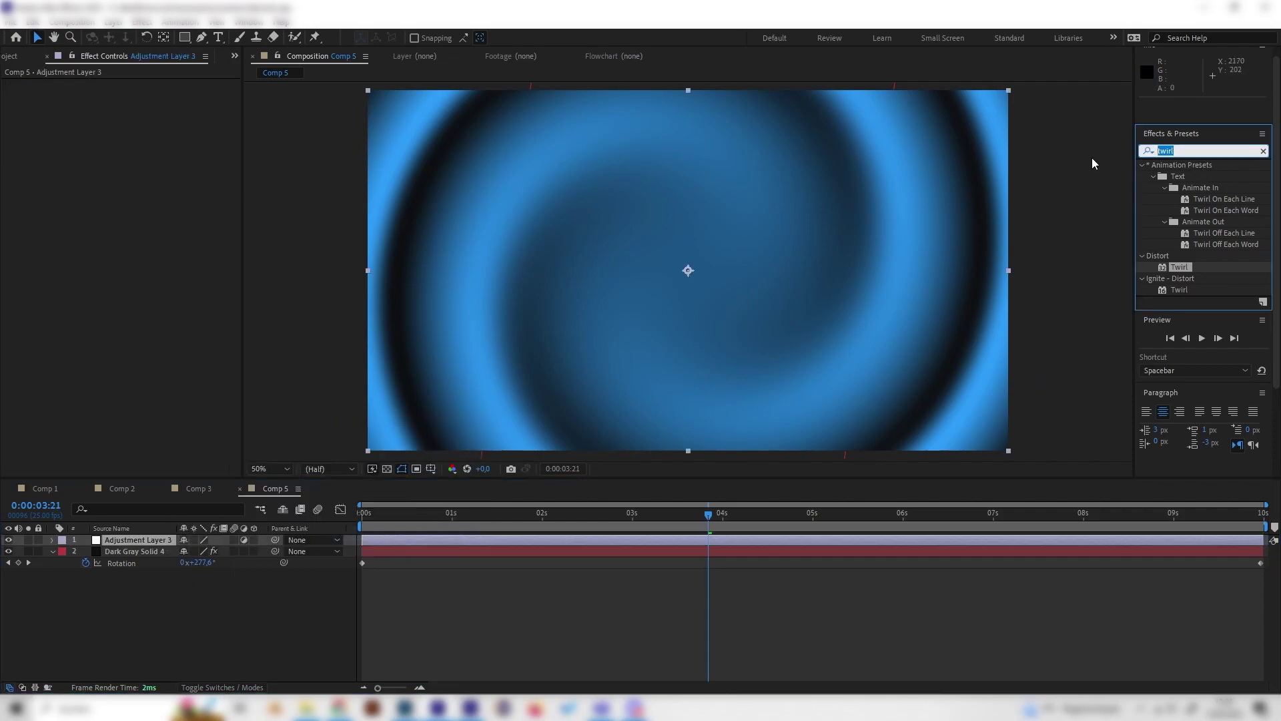
pyautogui.write('mosai')
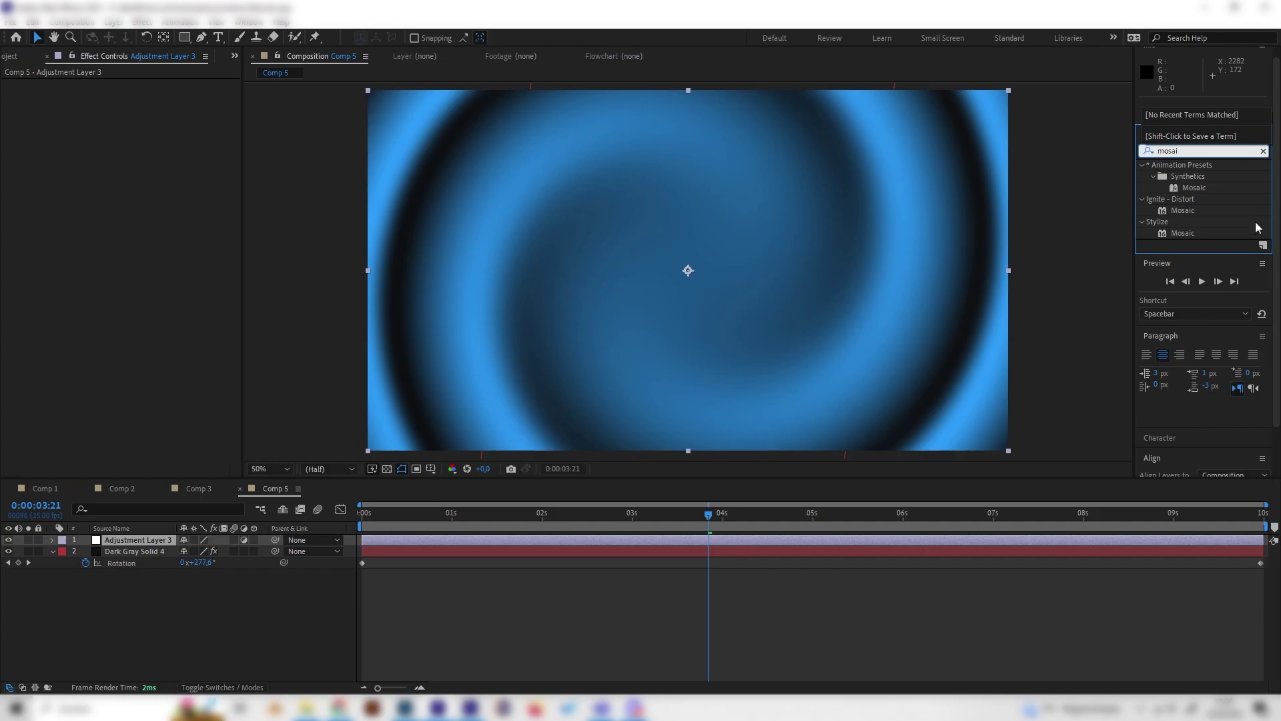
pyautogui.doubleClick(1176, 231)
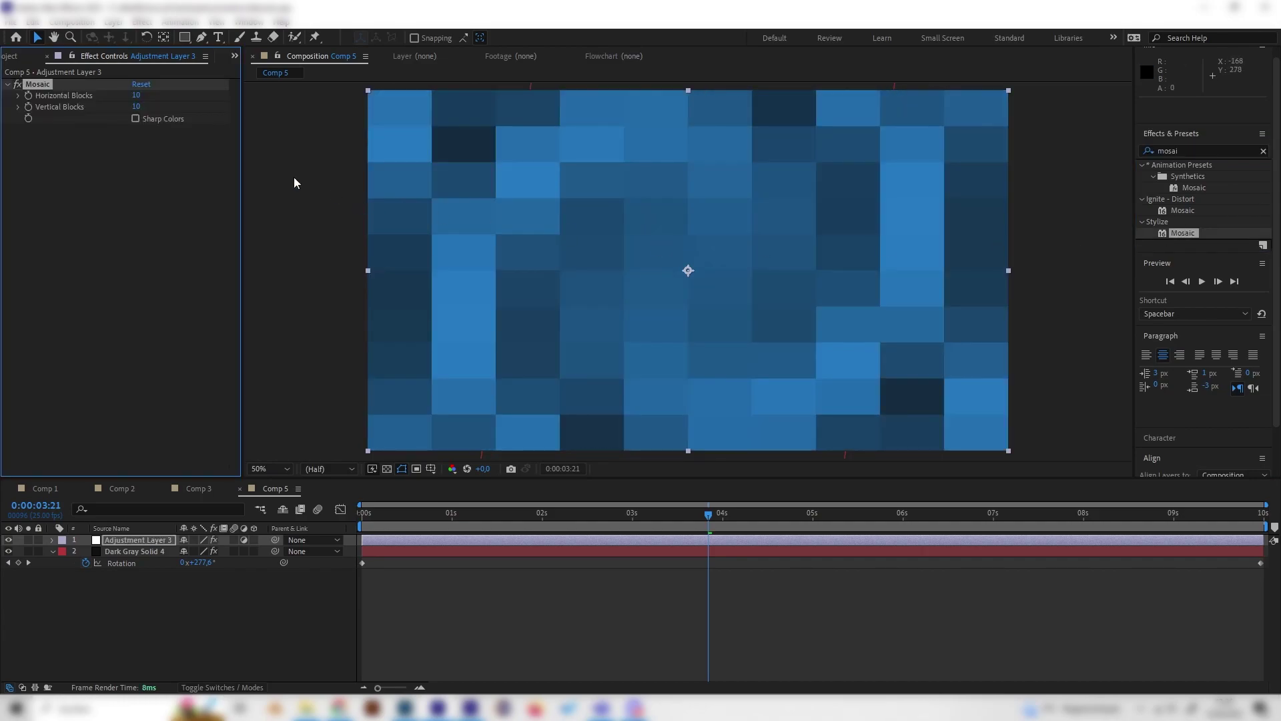
# Set Mosaic horizontal and vertical blocks to 30 each.
pyautogui.click(138, 96)
pyautogui.write('30')
pyautogui.press('Return')
pyautogui.click(136, 107)
pyautogui.write('30')
pyautogui.press('Return')
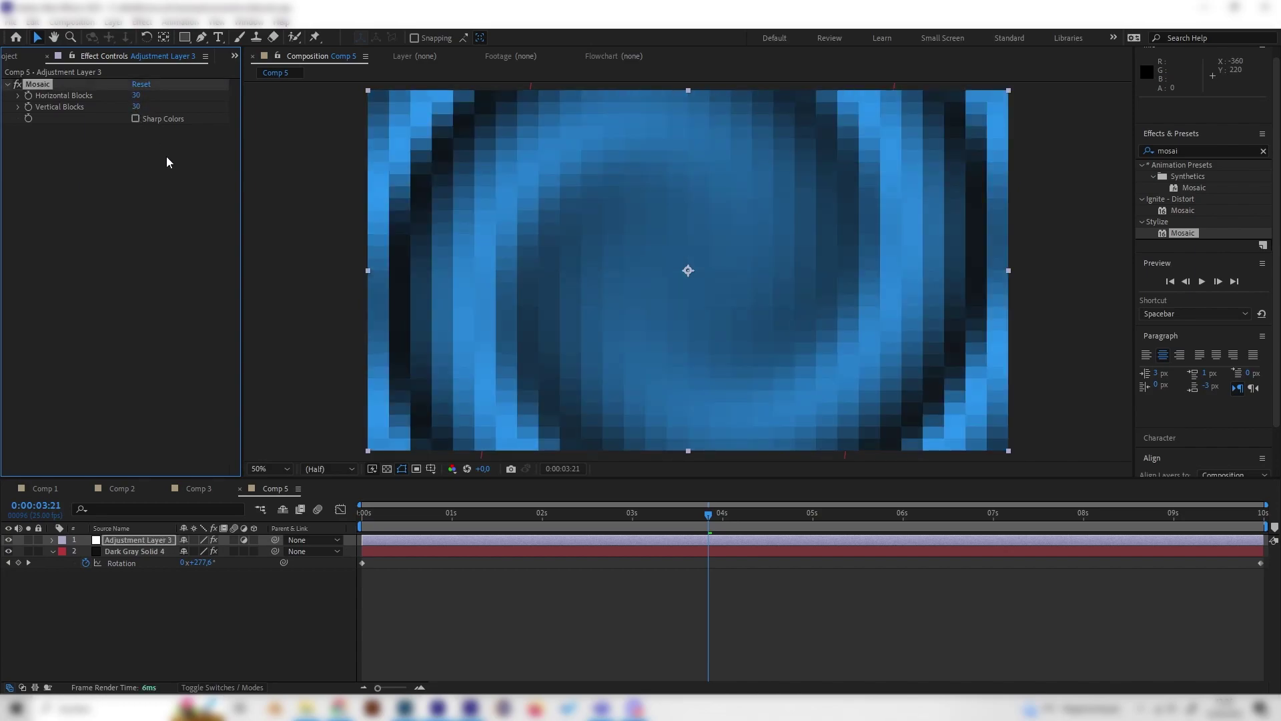
# Apply Find Edges to Adjustment Layer 3 with Invert turned on.
pyautogui.doubleClick(1188, 151)
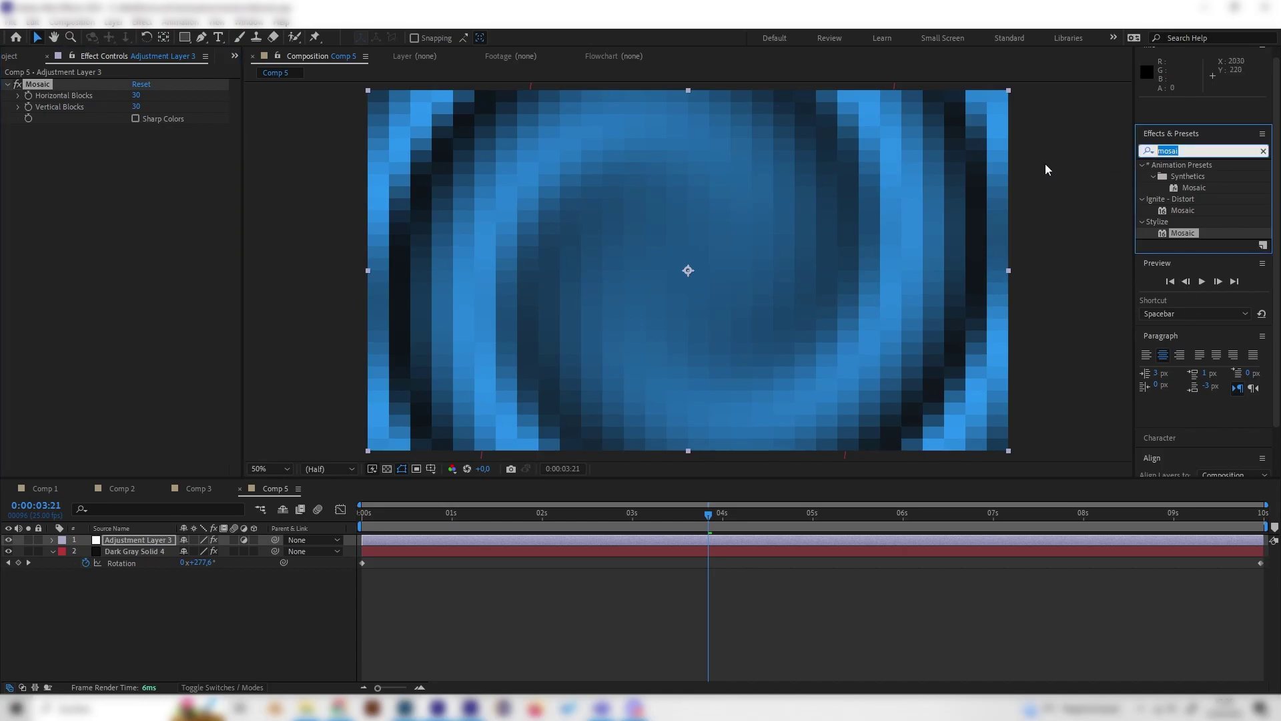
pyautogui.write('edge')
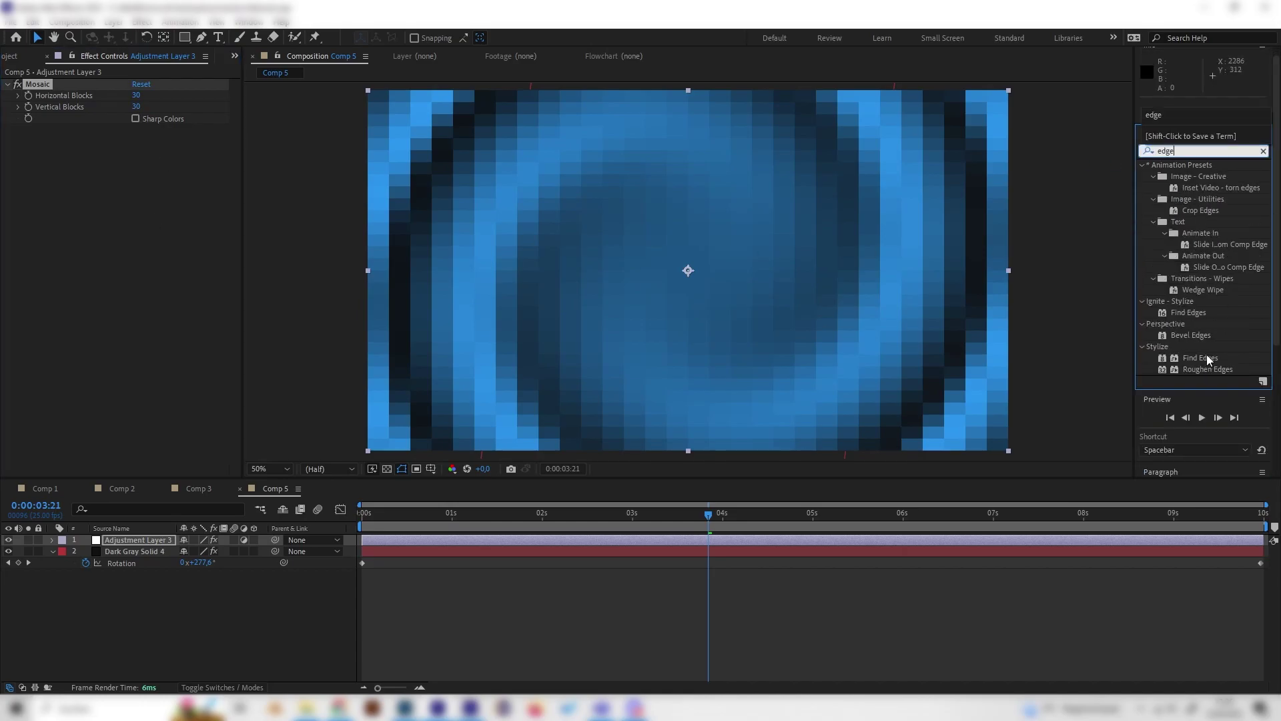
pyautogui.moveTo(1209, 361); pyautogui.dragTo(241, 259)
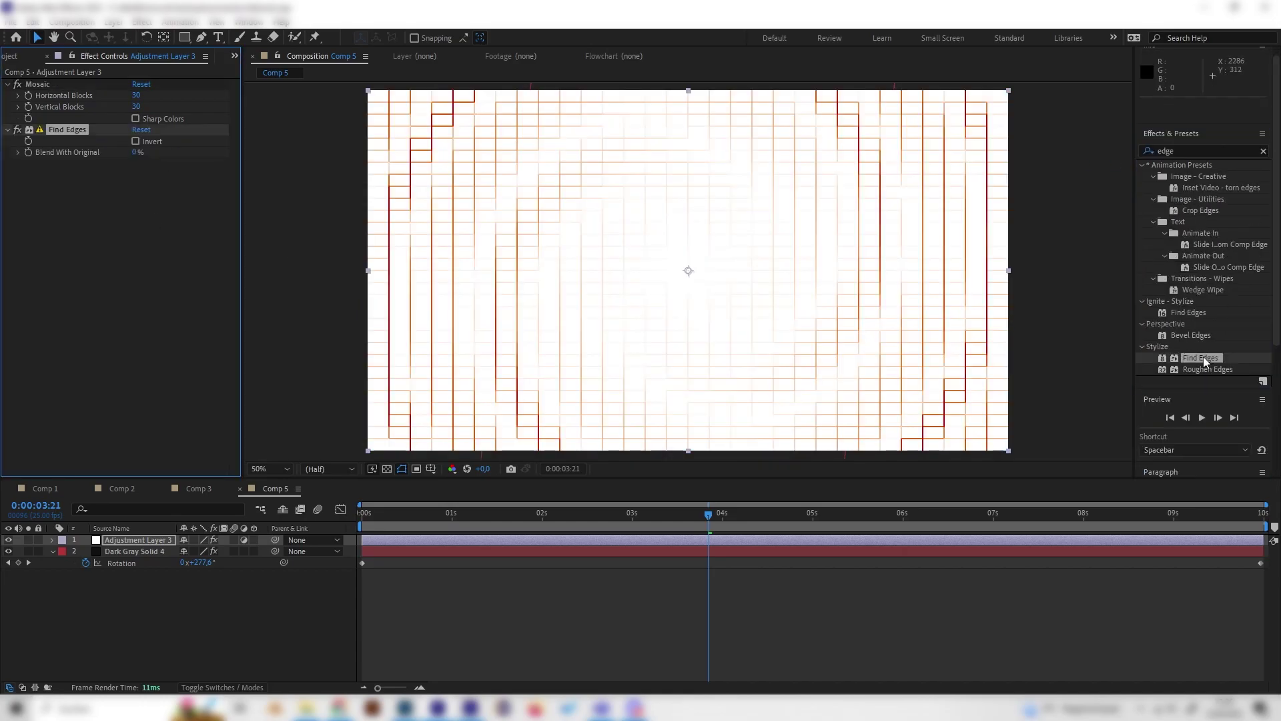
pyautogui.click(135, 142)
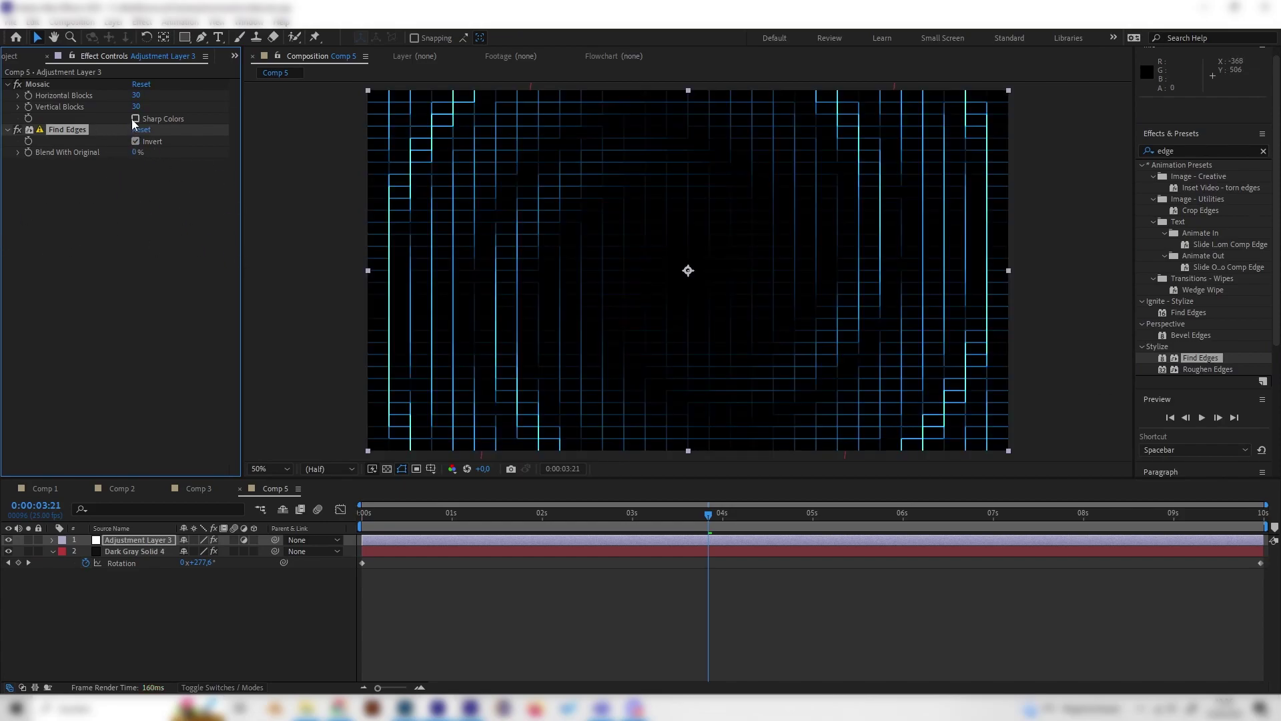
pyautogui.click(136, 119)
pyautogui.click(136, 120)
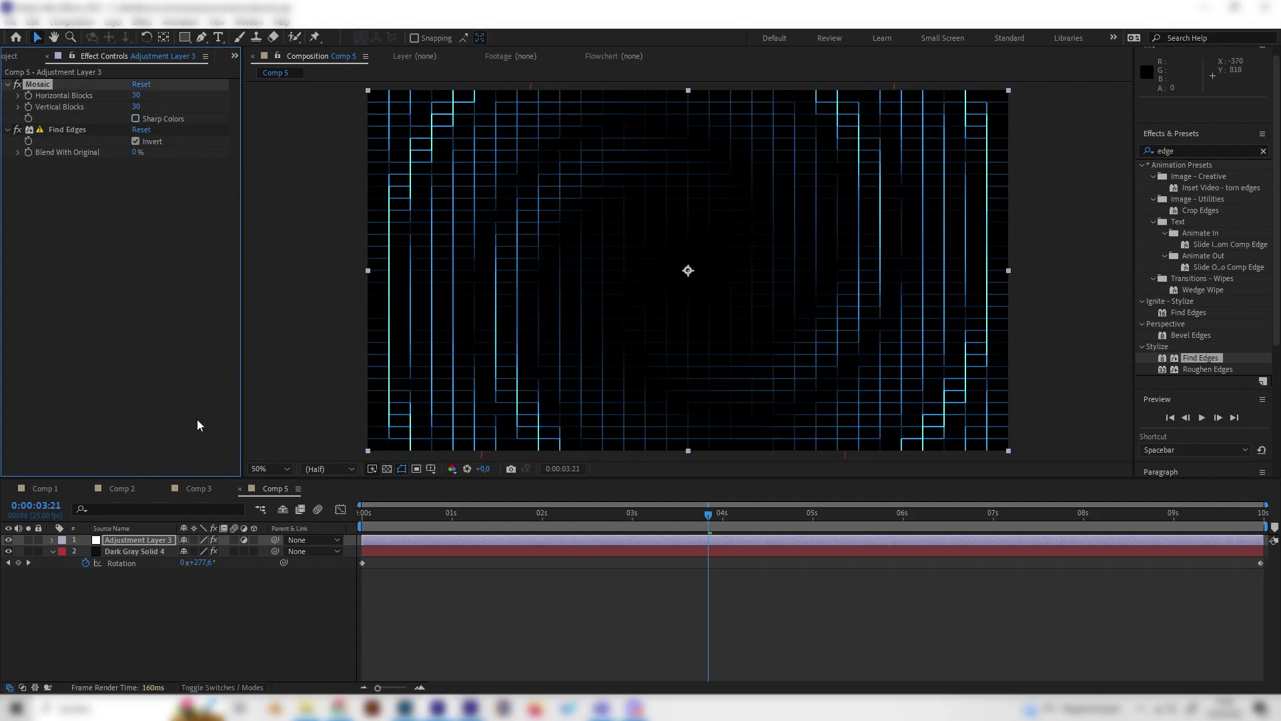
pyautogui.click(160, 541)
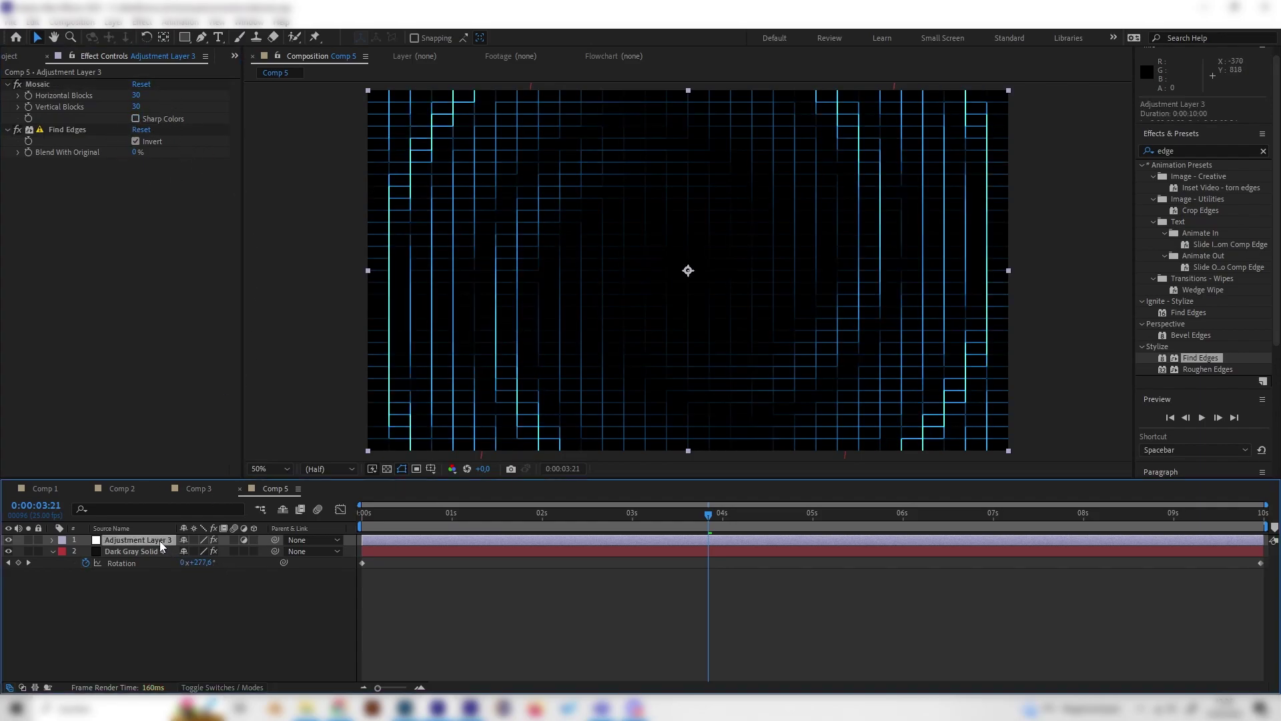
# Set Adjustment Layer 3's blend mode to Add.
pyautogui.click(204, 687)
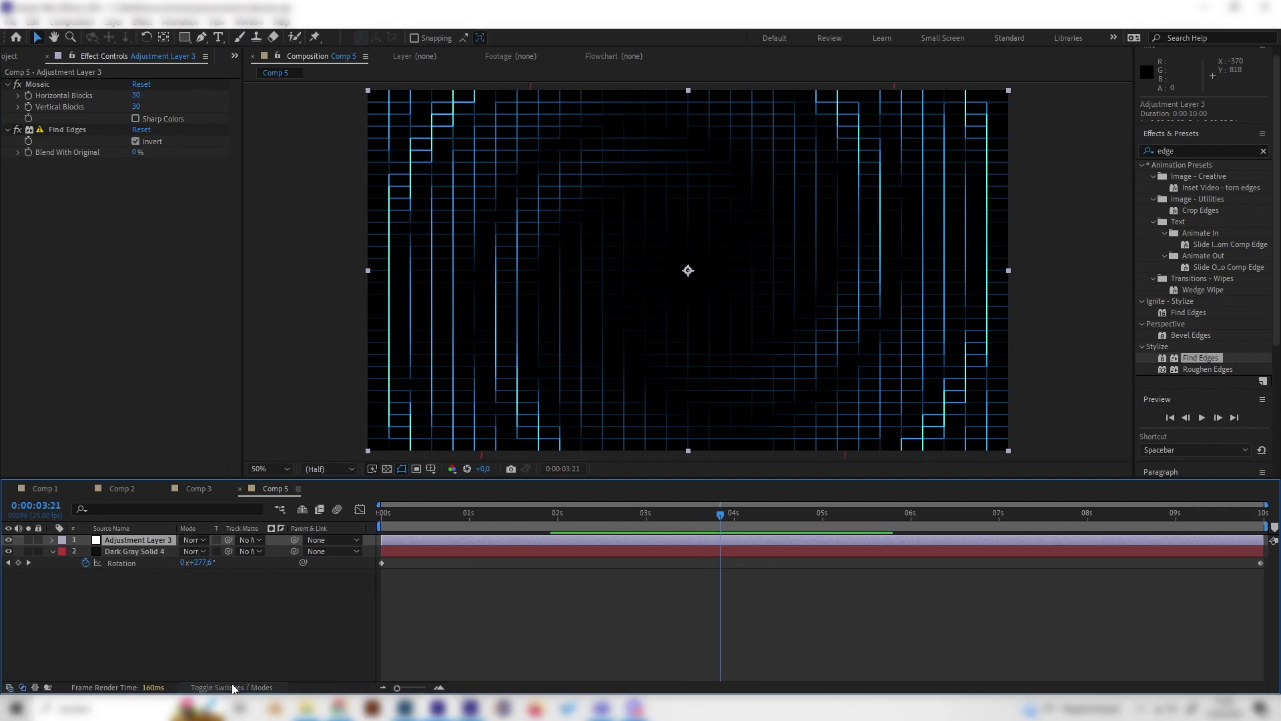
pyautogui.click(204, 540)
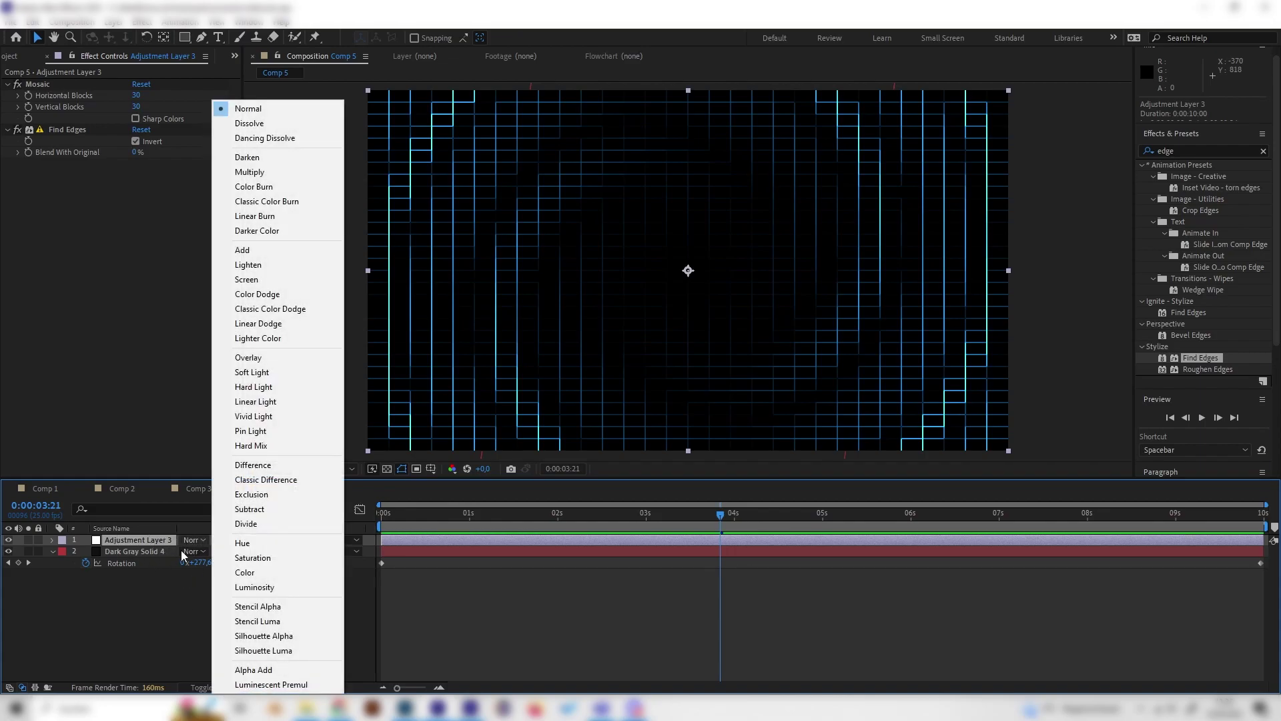
pyautogui.click(184, 555)
pyautogui.click(188, 557)
pyautogui.click(262, 257)
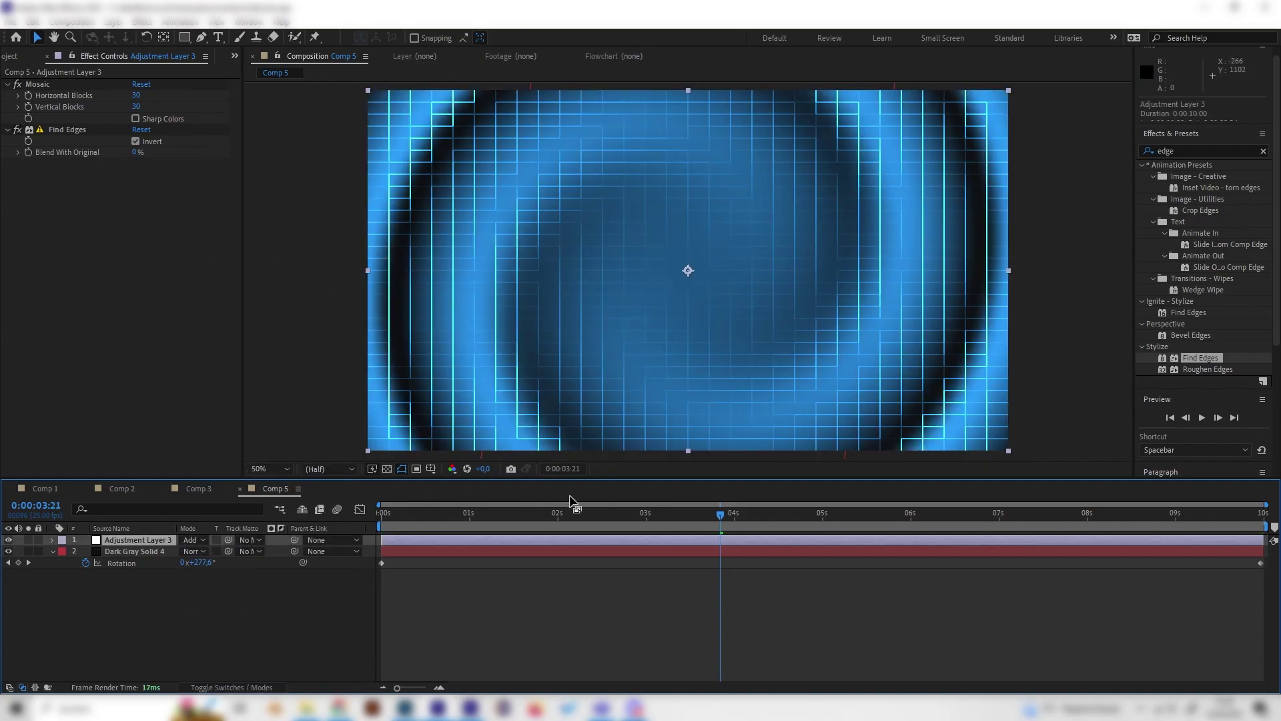
# Lower Adjustment Layer 3's opacity to 20%.
pyautogui.click(243, 666)
pyautogui.click(153, 539)
pyautogui.press('t')
pyautogui.click(187, 552)
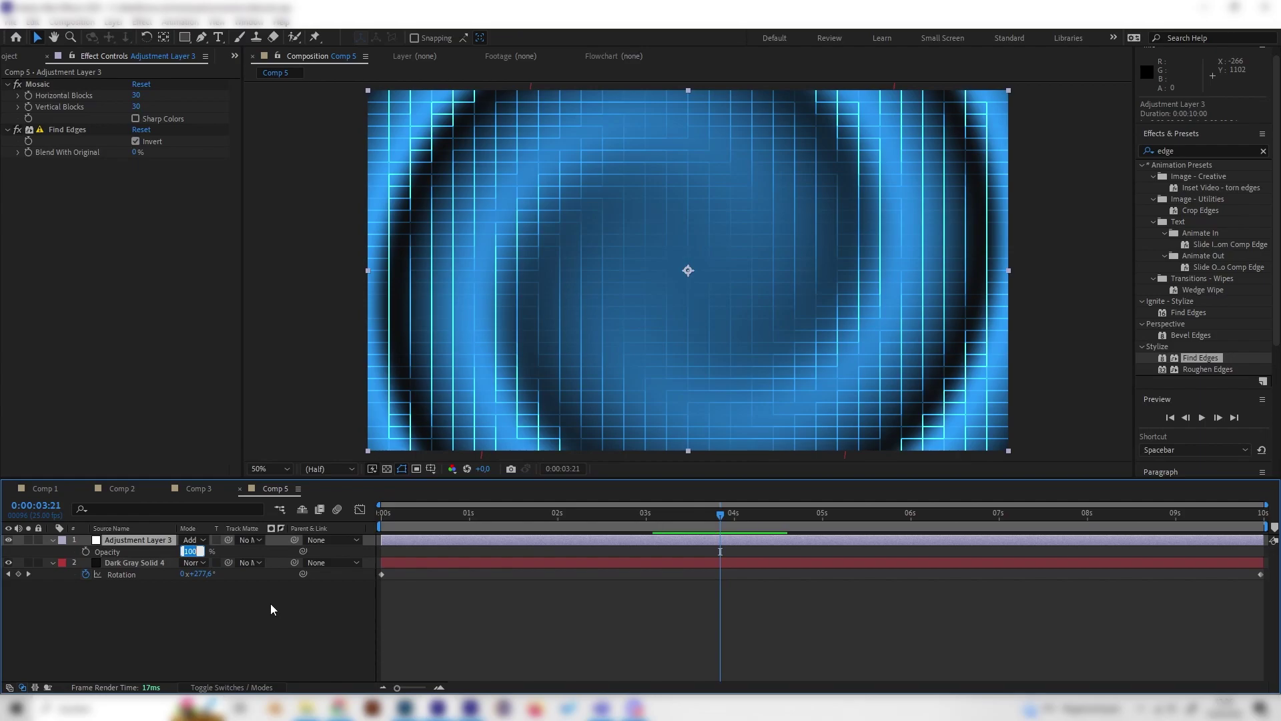
pyautogui.write('30')
pyautogui.press('Return')
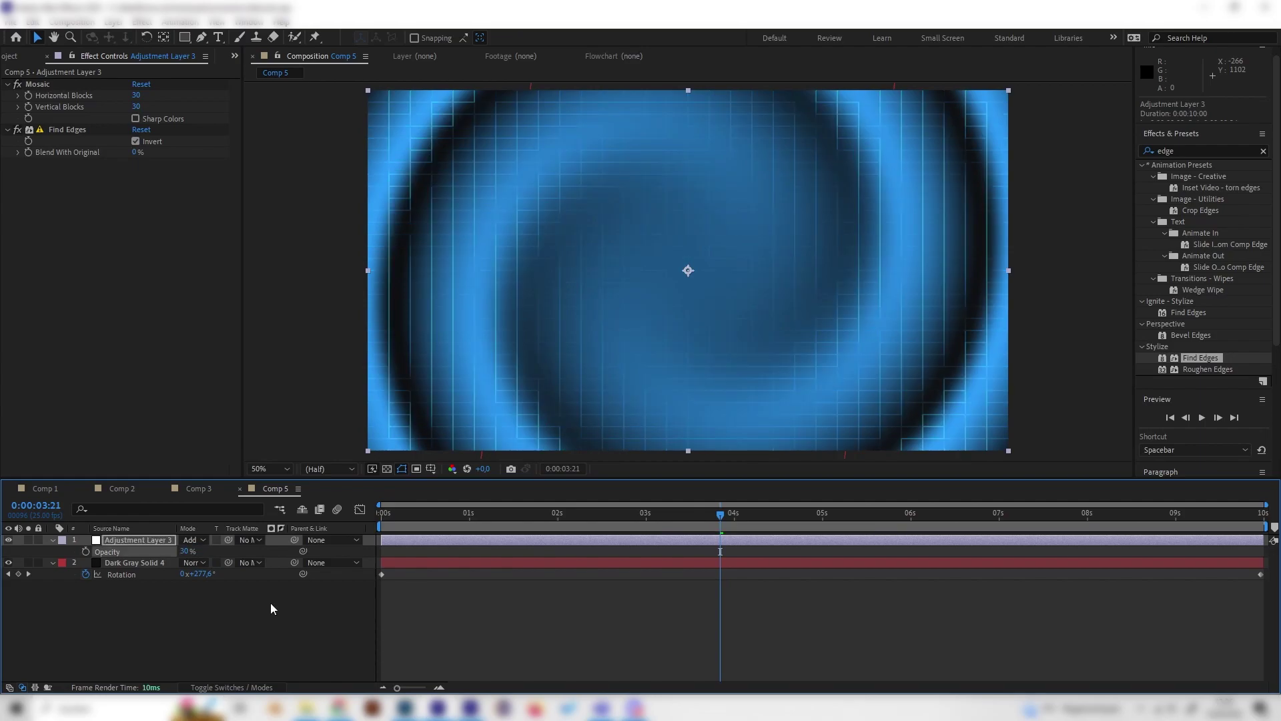
pyautogui.click(183, 554)
pyautogui.press('Return')
pyautogui.click(203, 602)
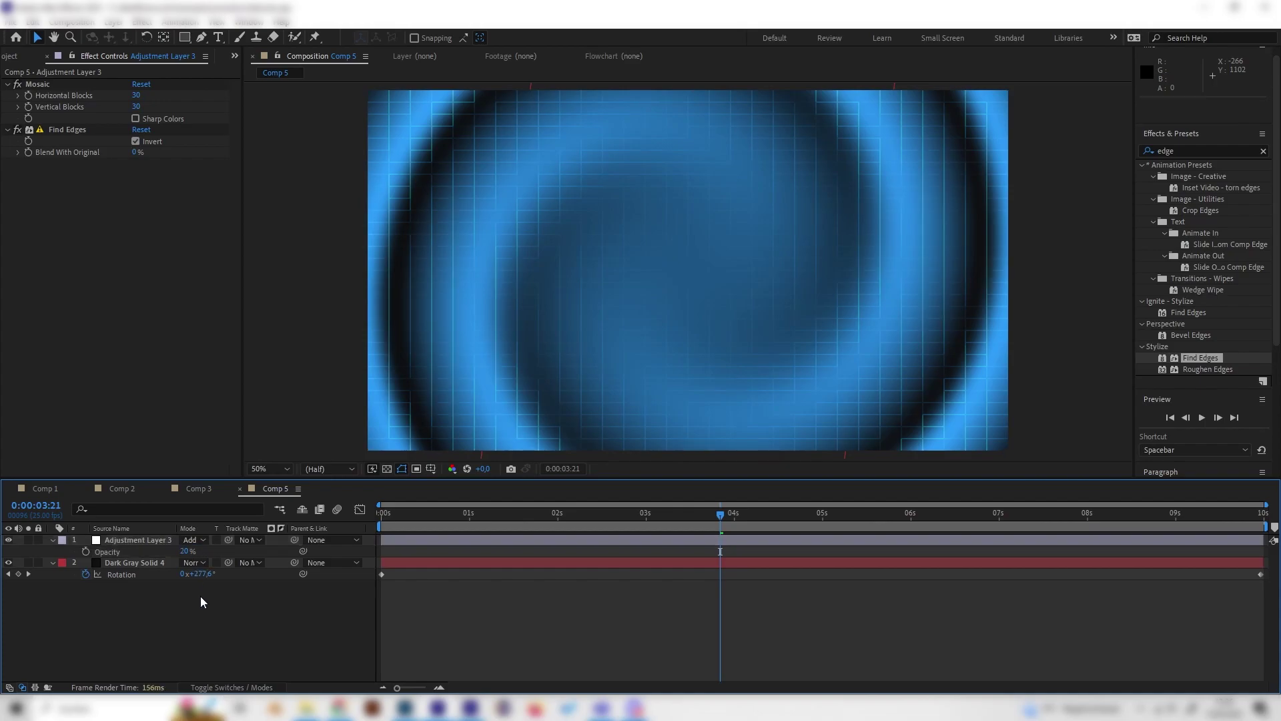
pyautogui.click(199, 489)
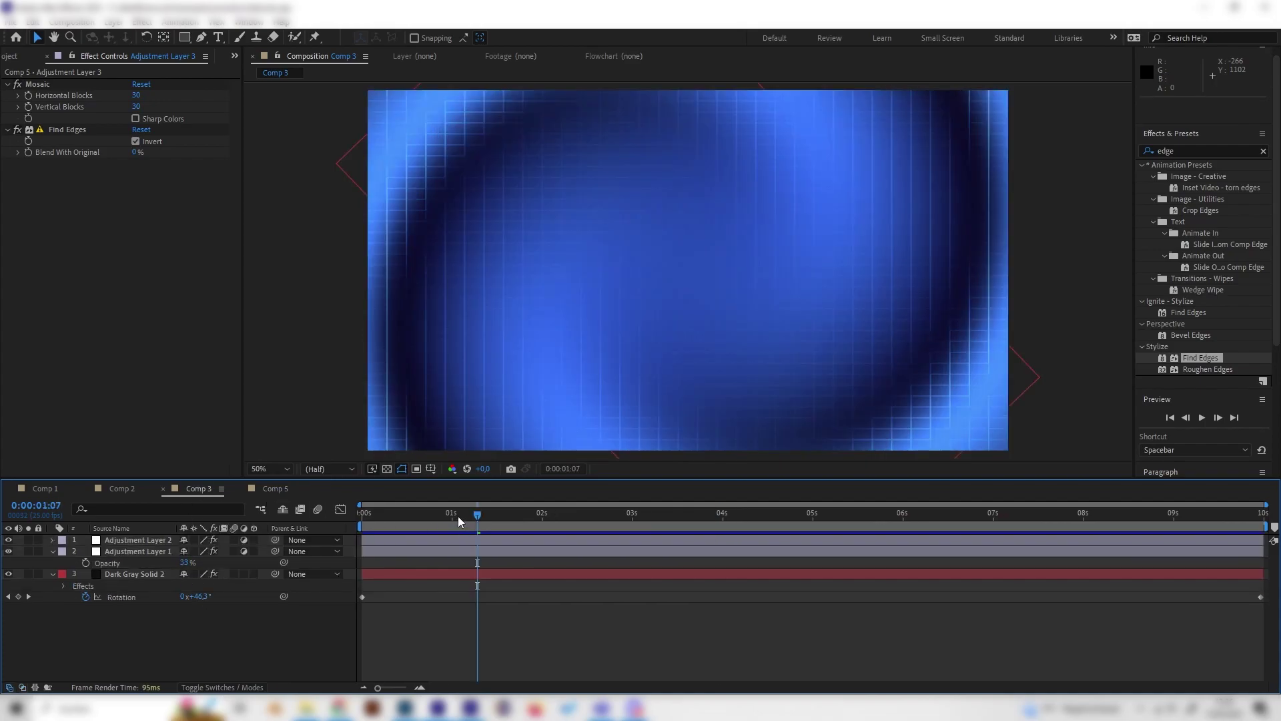
pyautogui.moveTo(456, 515); pyautogui.dragTo(562, 515)
pyautogui.click(154, 575)
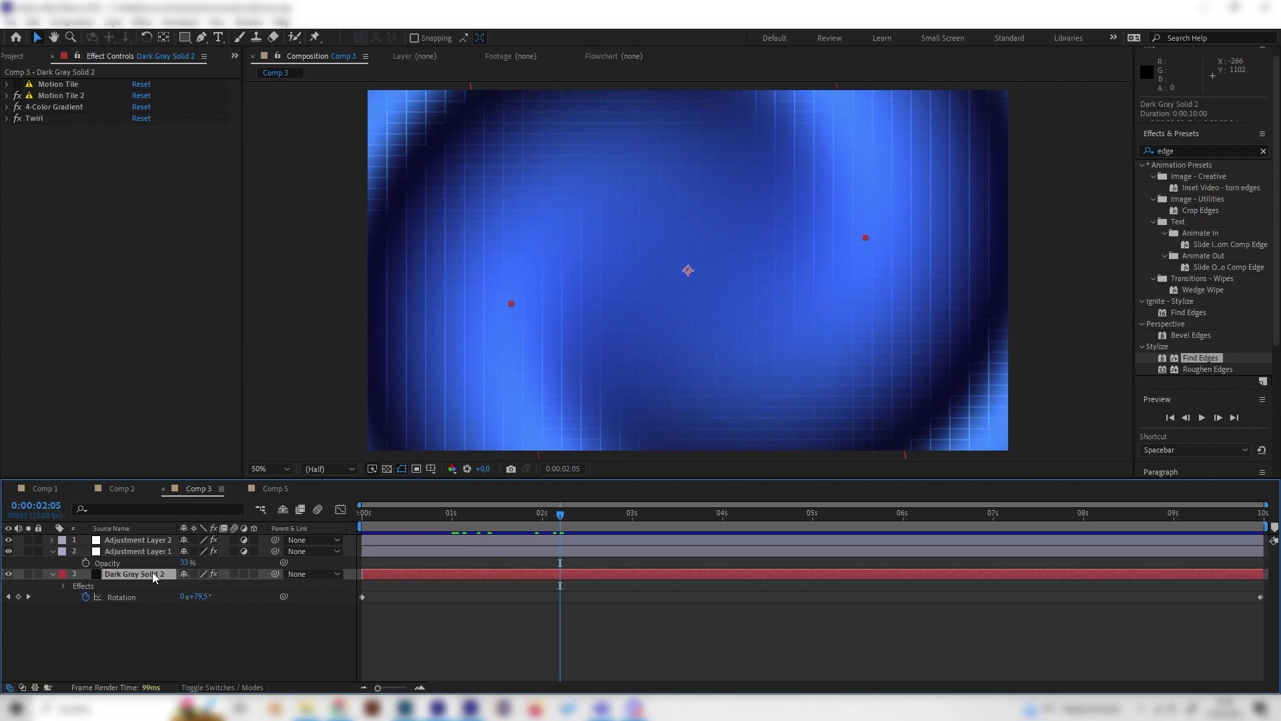
pyautogui.click(144, 550)
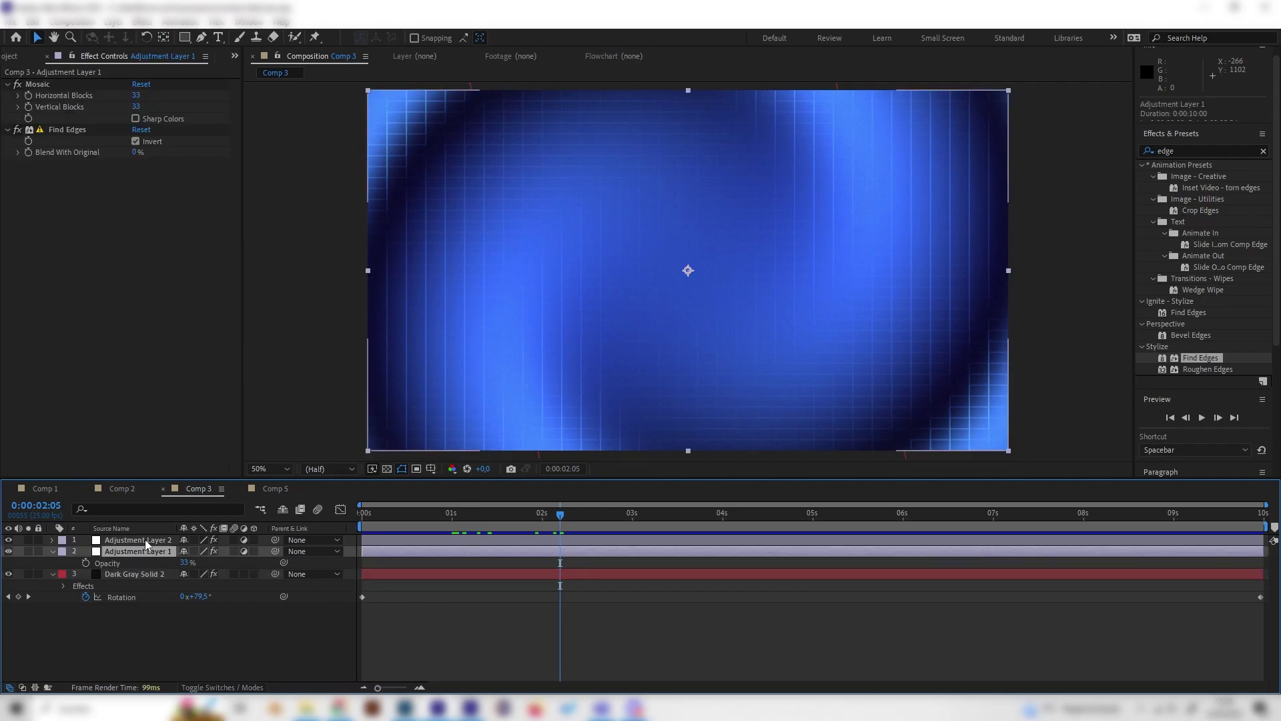
pyautogui.click(145, 539)
pyautogui.click(274, 489)
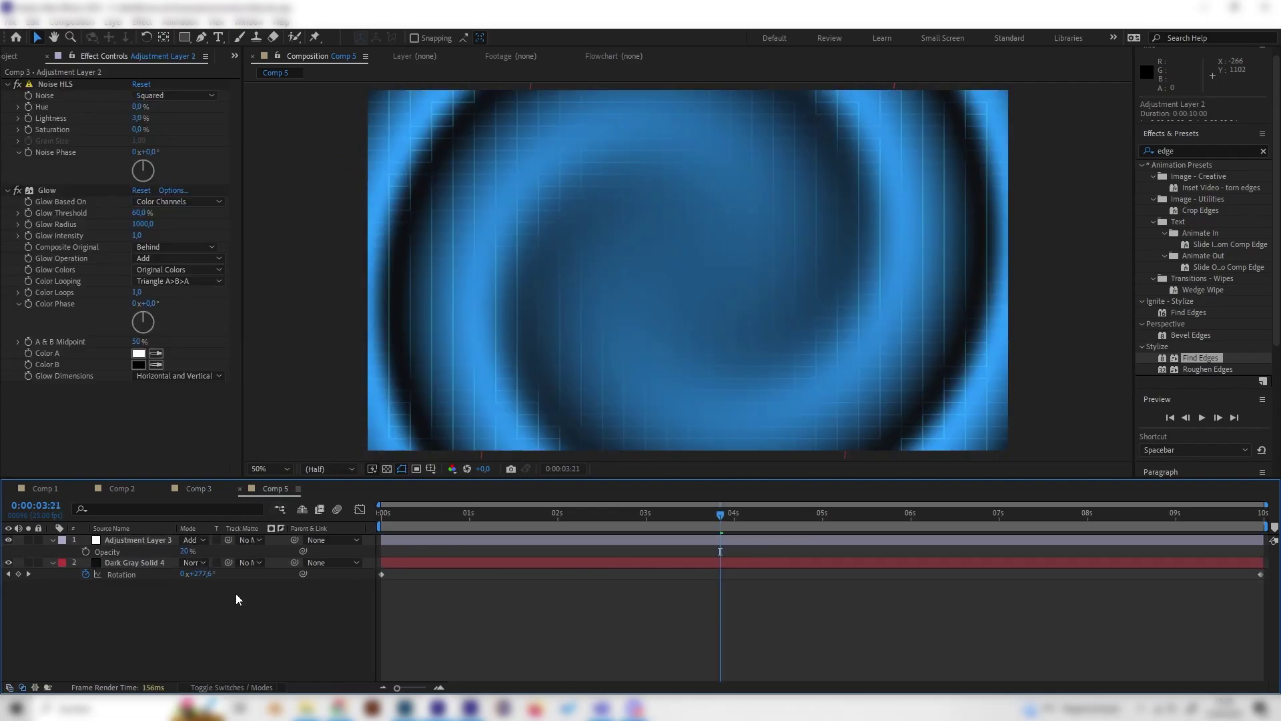
pyautogui.click(1148, 151)
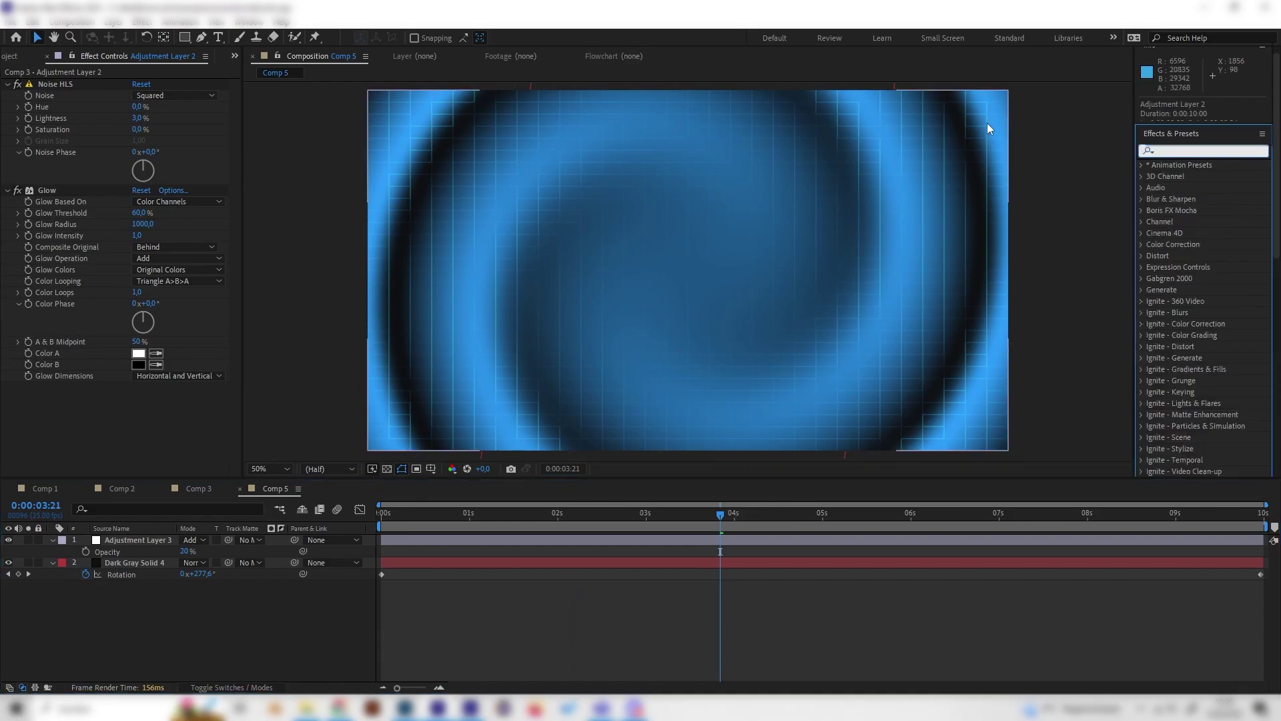
# Add Adjustment Layer 4 to Comp 5 and apply Noise HLS to it.
pyautogui.rightClick(244, 607)
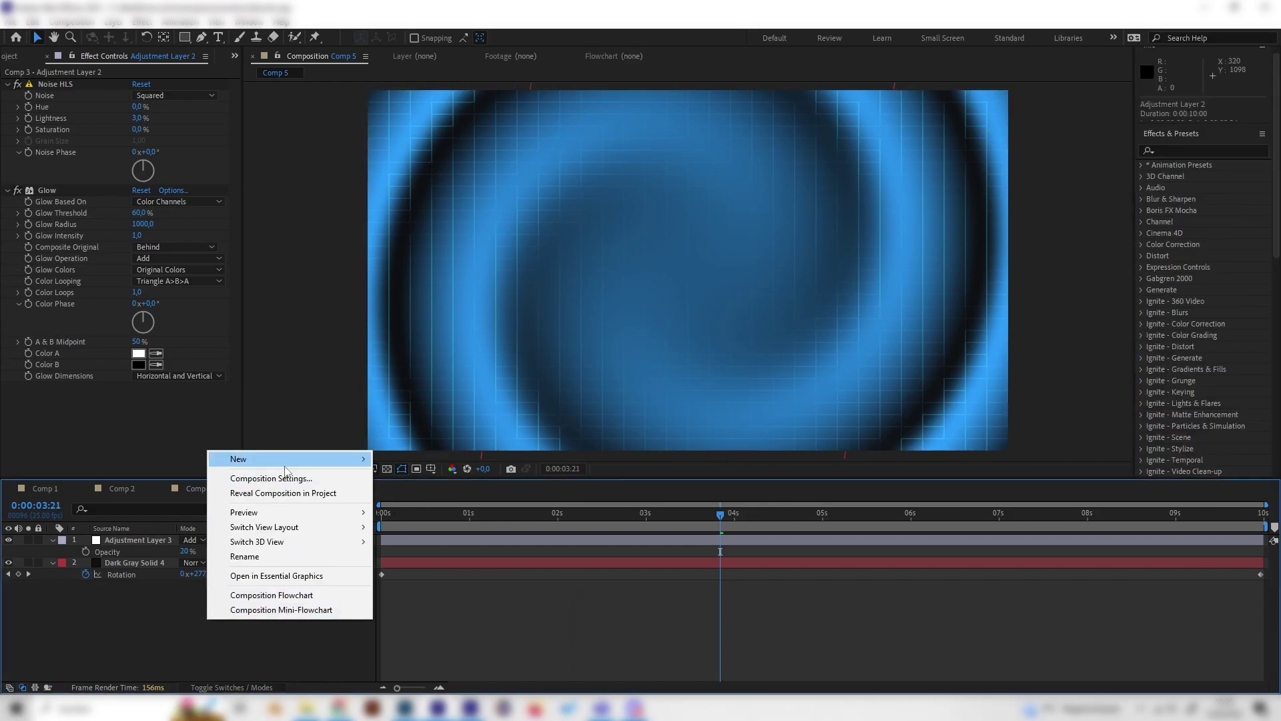
pyautogui.moveTo(285, 459)
pyautogui.click(423, 566)
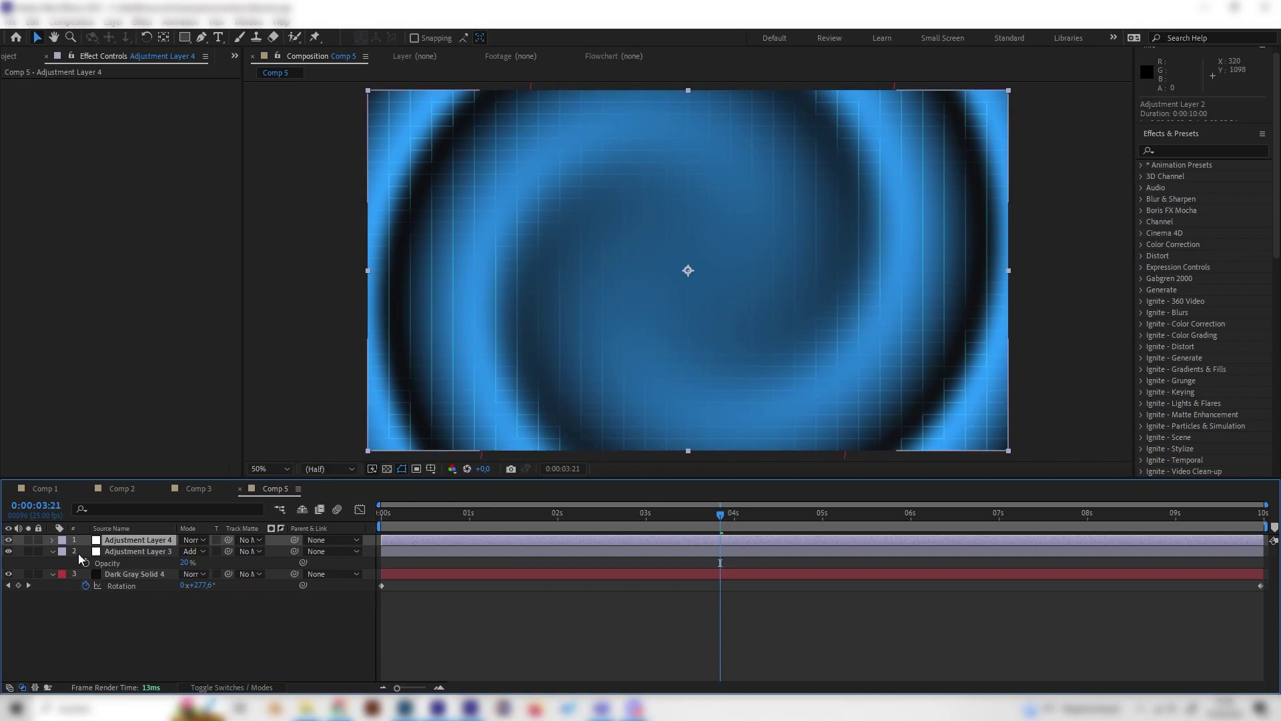
pyautogui.press('F2')
pyautogui.click(138, 540)
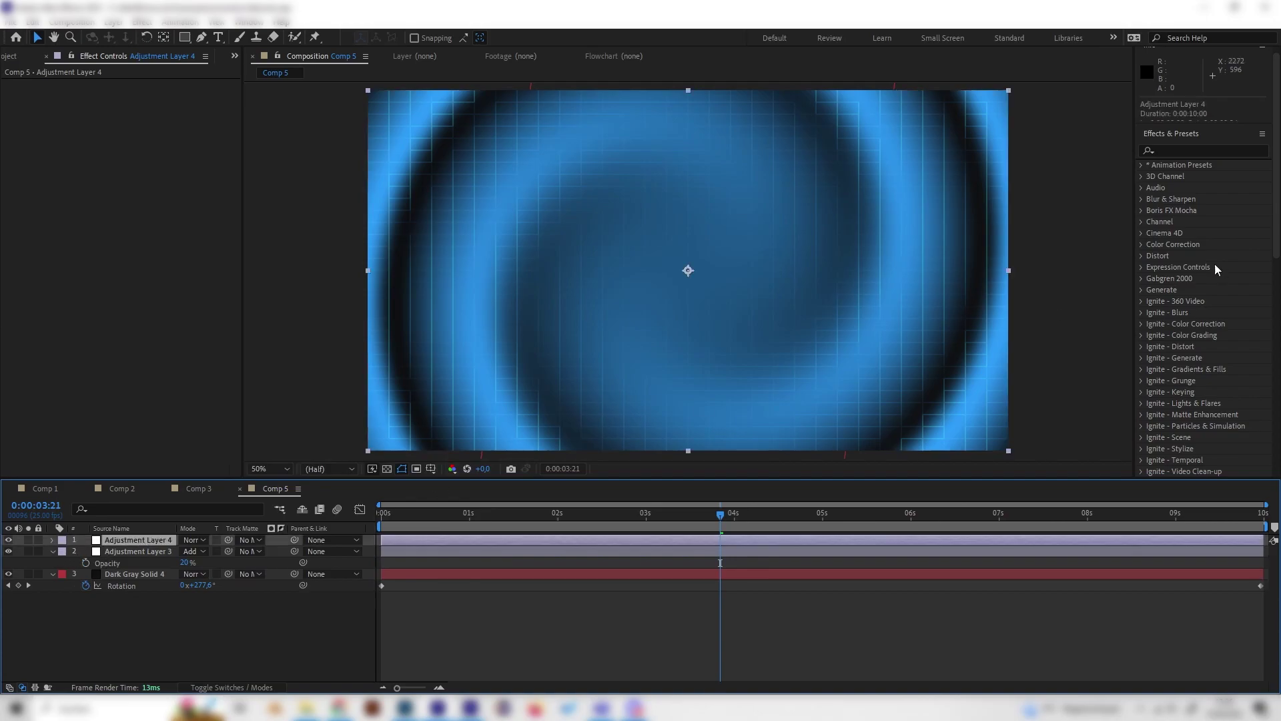
pyautogui.click(1171, 150)
pyautogui.write('noise')
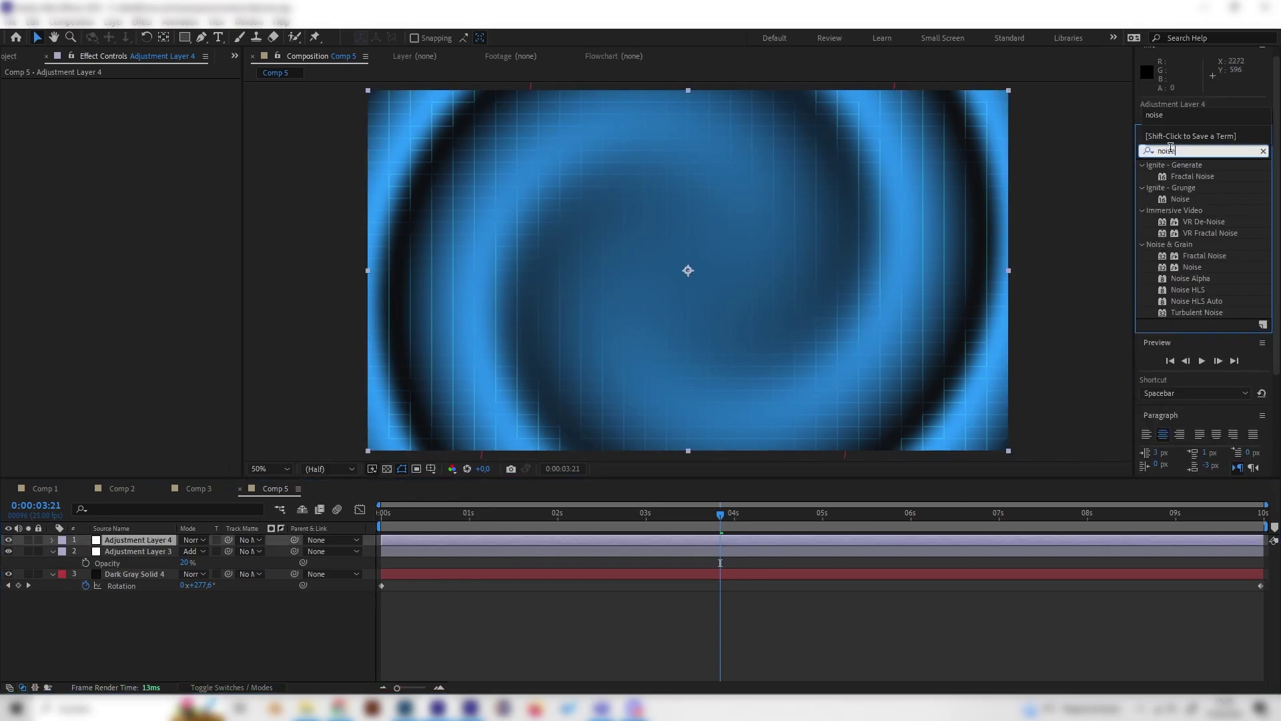
pyautogui.doubleClick(1188, 288)
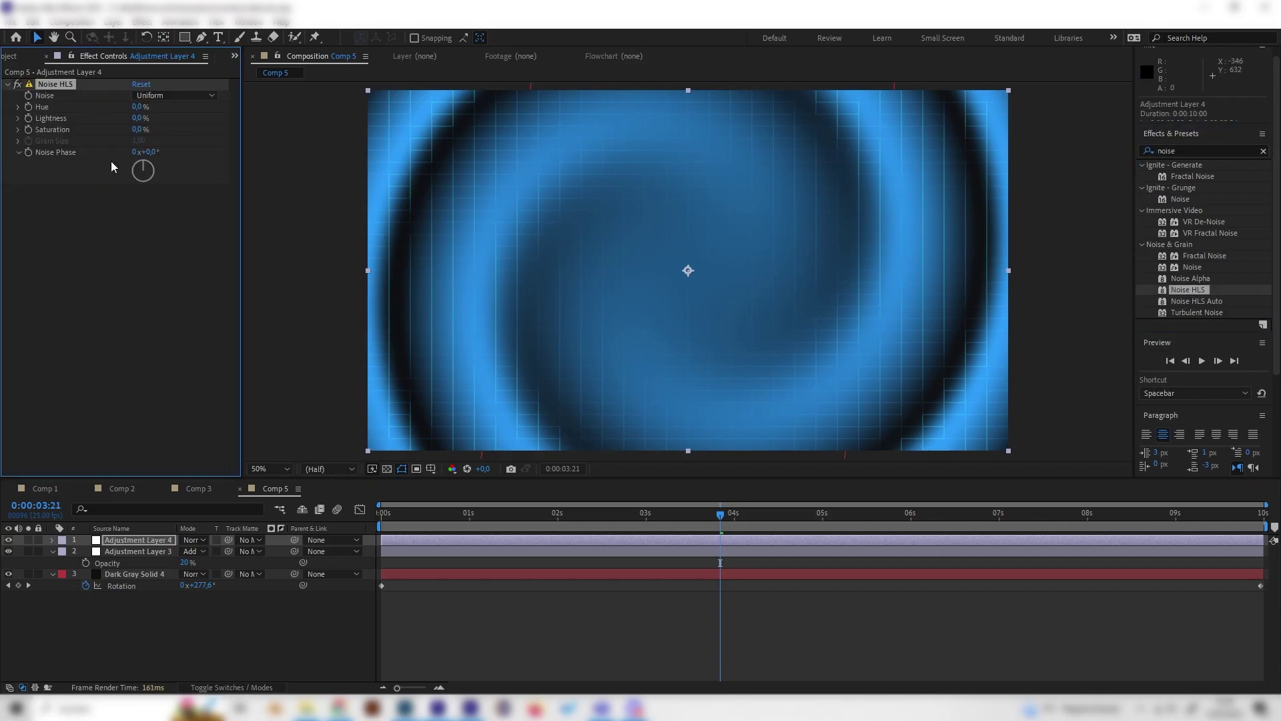
# Reduce the Noise HLS Lightness to 3.0% and preview the grain.
pyautogui.click(137, 118)
pyautogui.press('Return')
pyautogui.click(137, 118)
pyautogui.write('5')
pyautogui.press('Return')
pyautogui.moveTo(478, 524); pyautogui.dragTo(778, 523)
pyautogui.press('space')
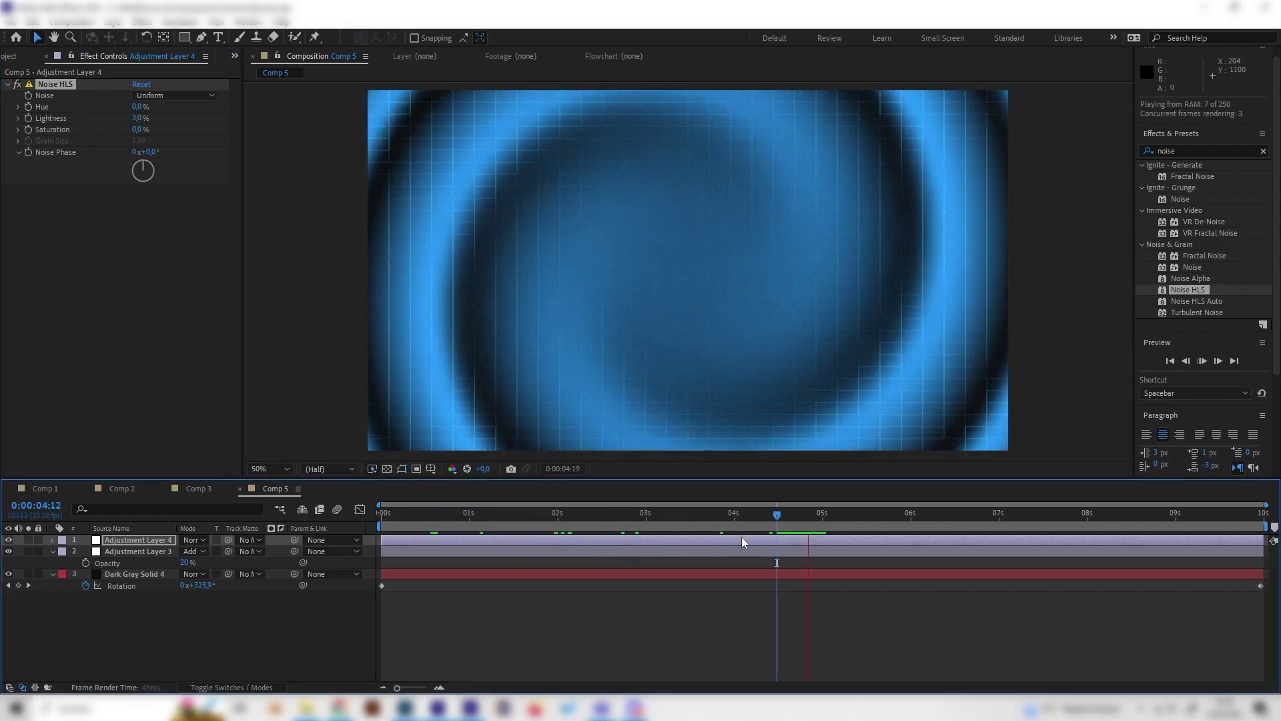
pyautogui.click(223, 618)
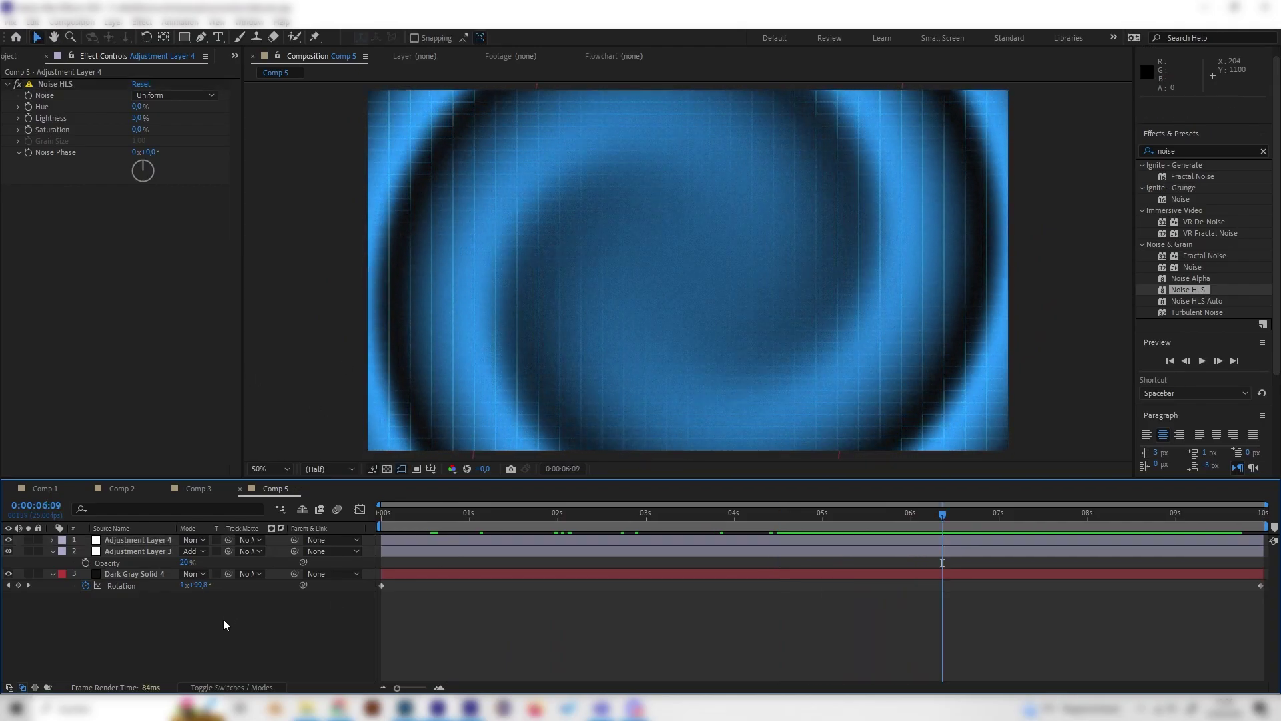
# Apply the Stylize Glow effect to Adjustment Layer 4.
pyautogui.click(1209, 150)
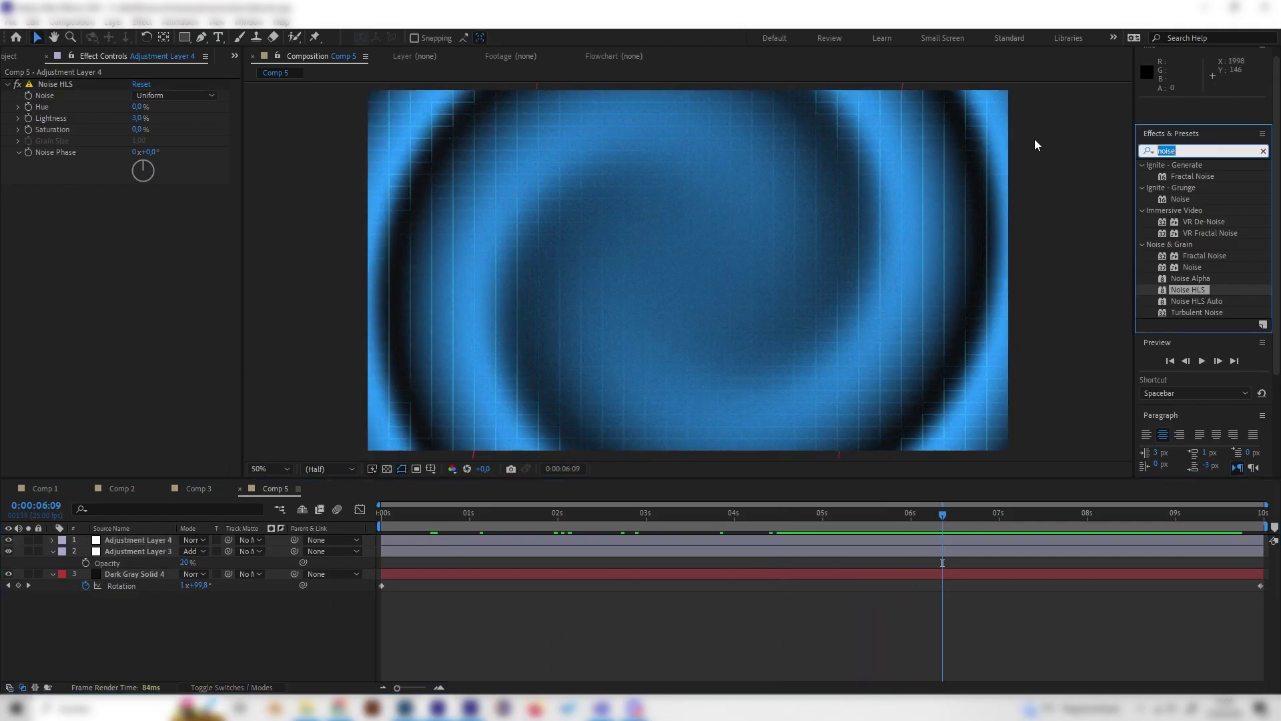
pyautogui.write('glow')
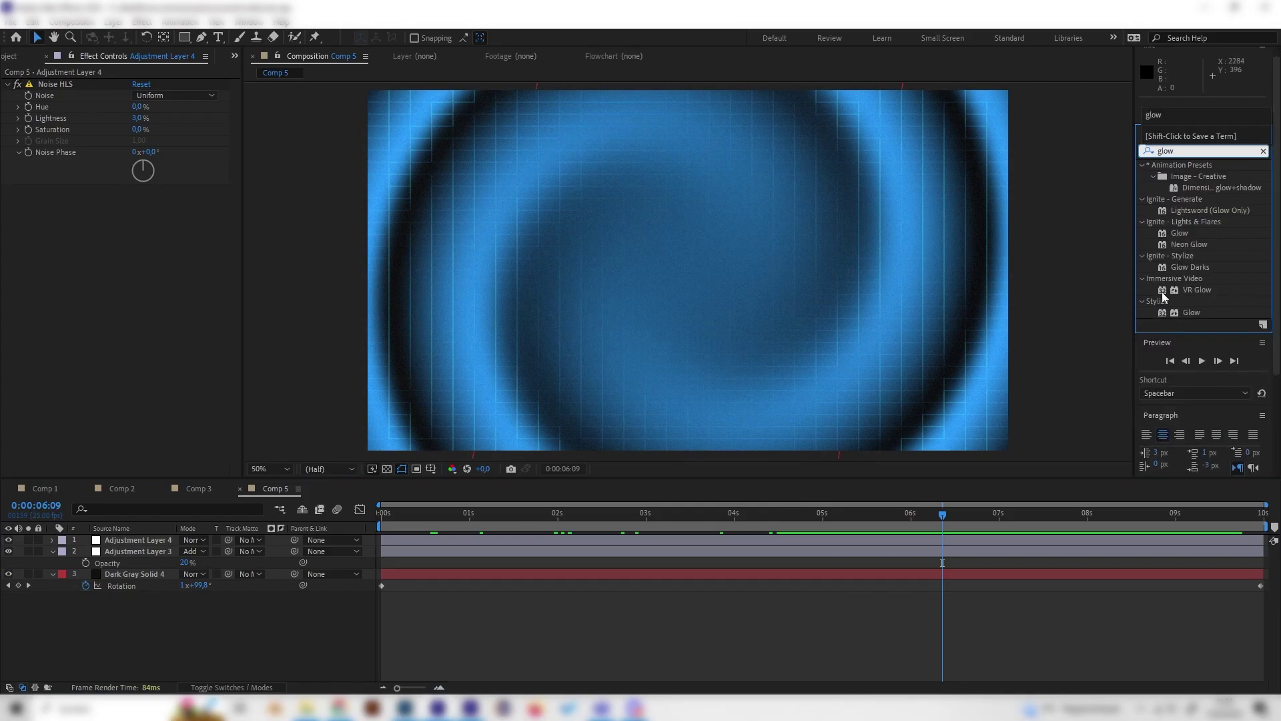
pyautogui.click(1186, 313)
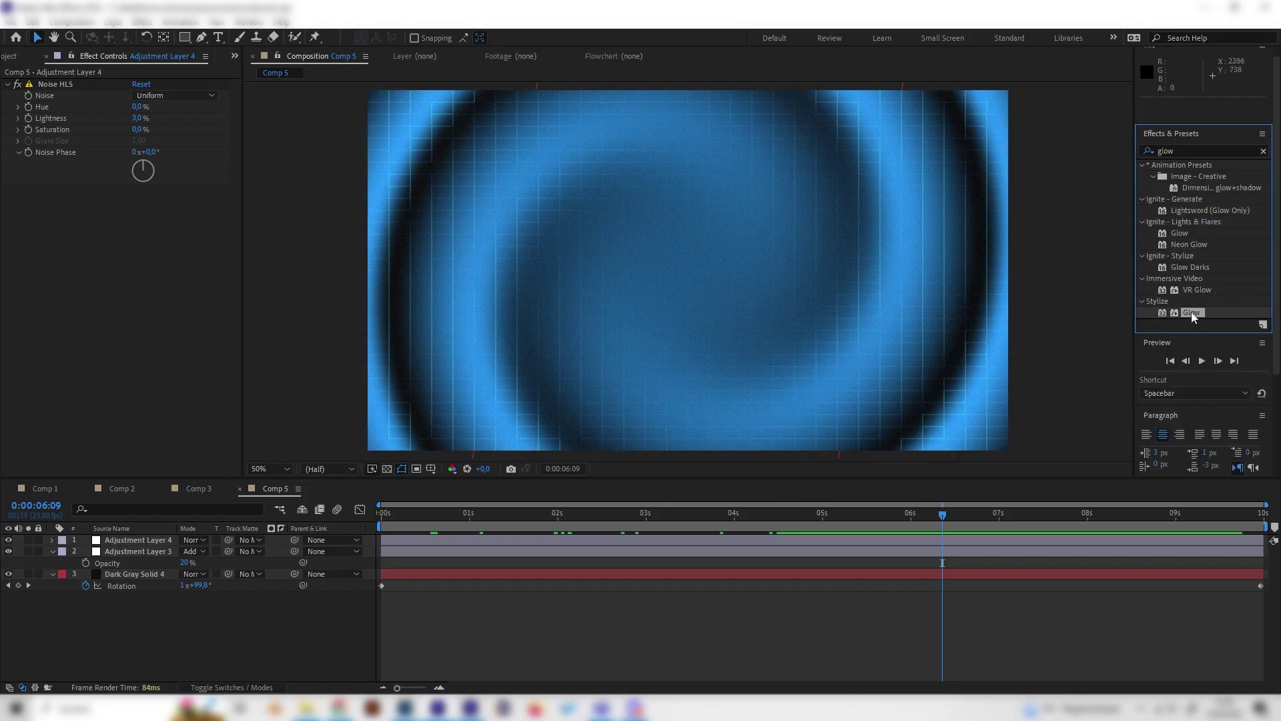
pyautogui.moveTo(1192, 316); pyautogui.dragTo(123, 249)
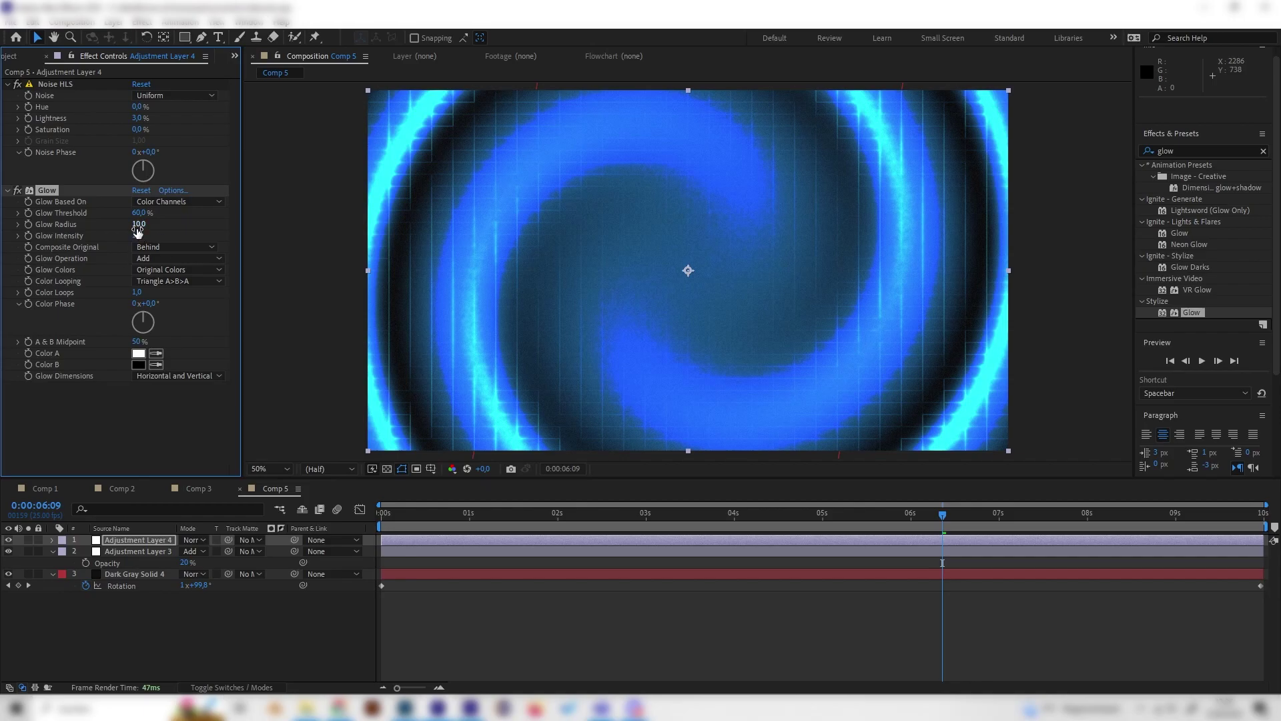
# Set Glow Radius to 227 with Intensity kept at 1.0, then preview at 25% zoom.
pyautogui.moveTo(138, 232); pyautogui.dragTo(267, 218)
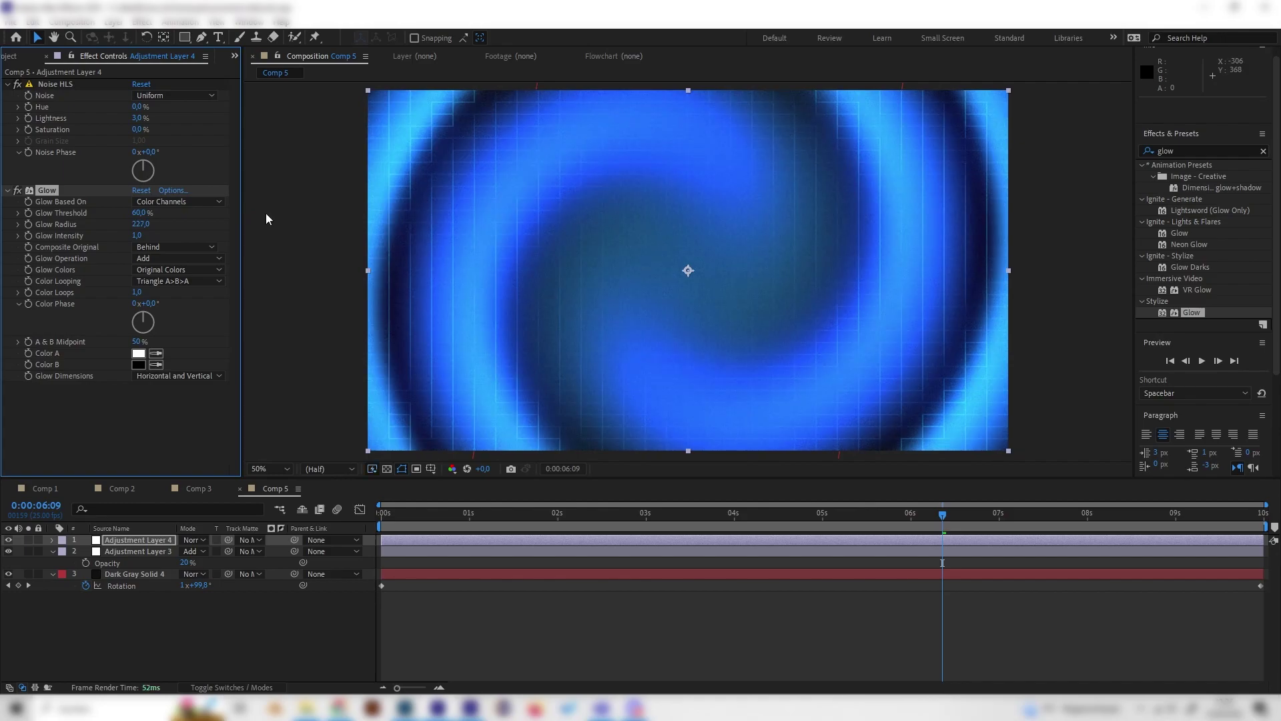
pyautogui.click(143, 237)
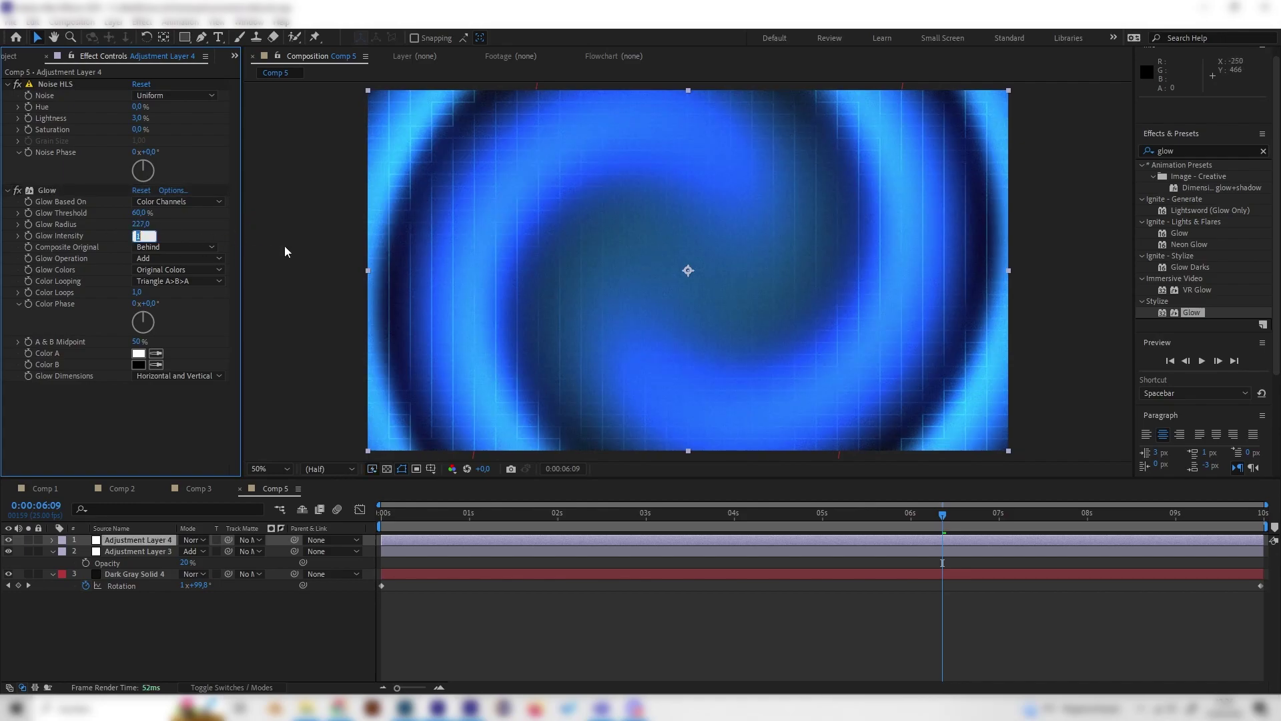
pyautogui.write('0,3')
pyautogui.press('Return')
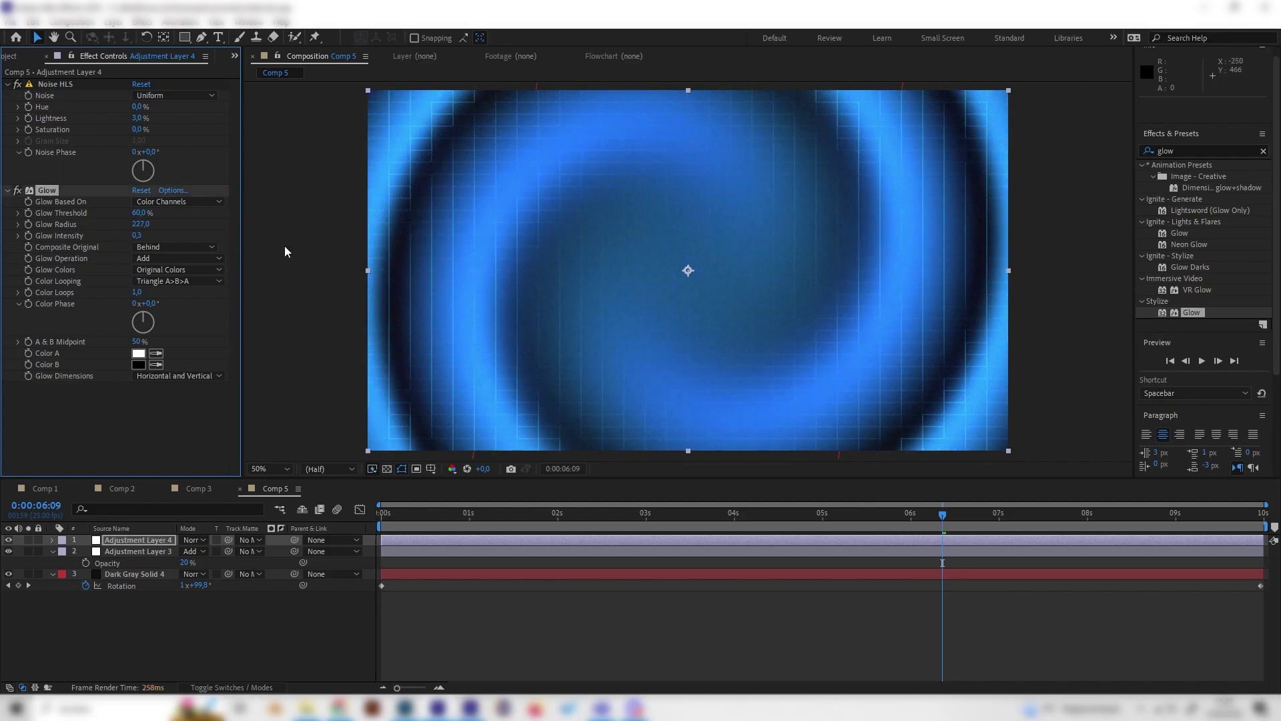
pyautogui.hotkey('ctrl', 'z')
pyautogui.press(',')
pyautogui.press('space')
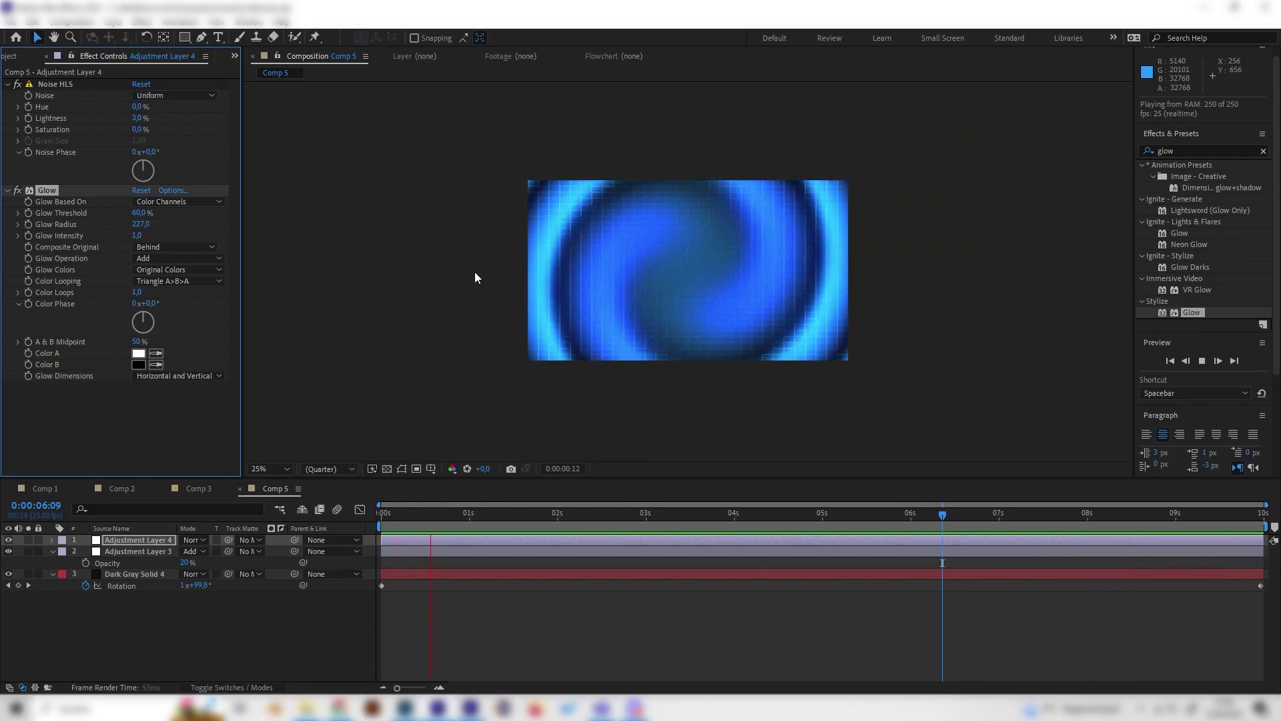
# Set the Glow Intensity to 0.3 and the Glow Radius to about 946 on Adjustment Layer 4.
pyautogui.click(137, 235)
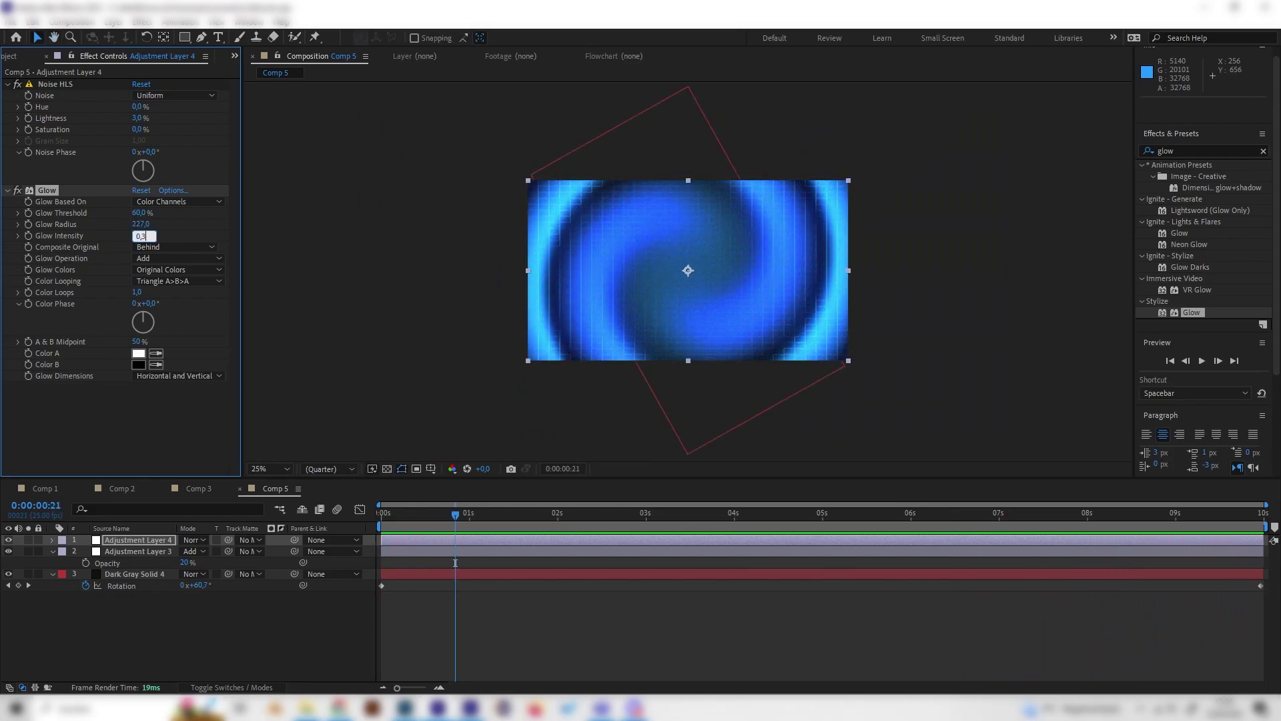
pyautogui.press('Return')
pyautogui.moveTo(140, 224); pyautogui.dragTo(216, 220)
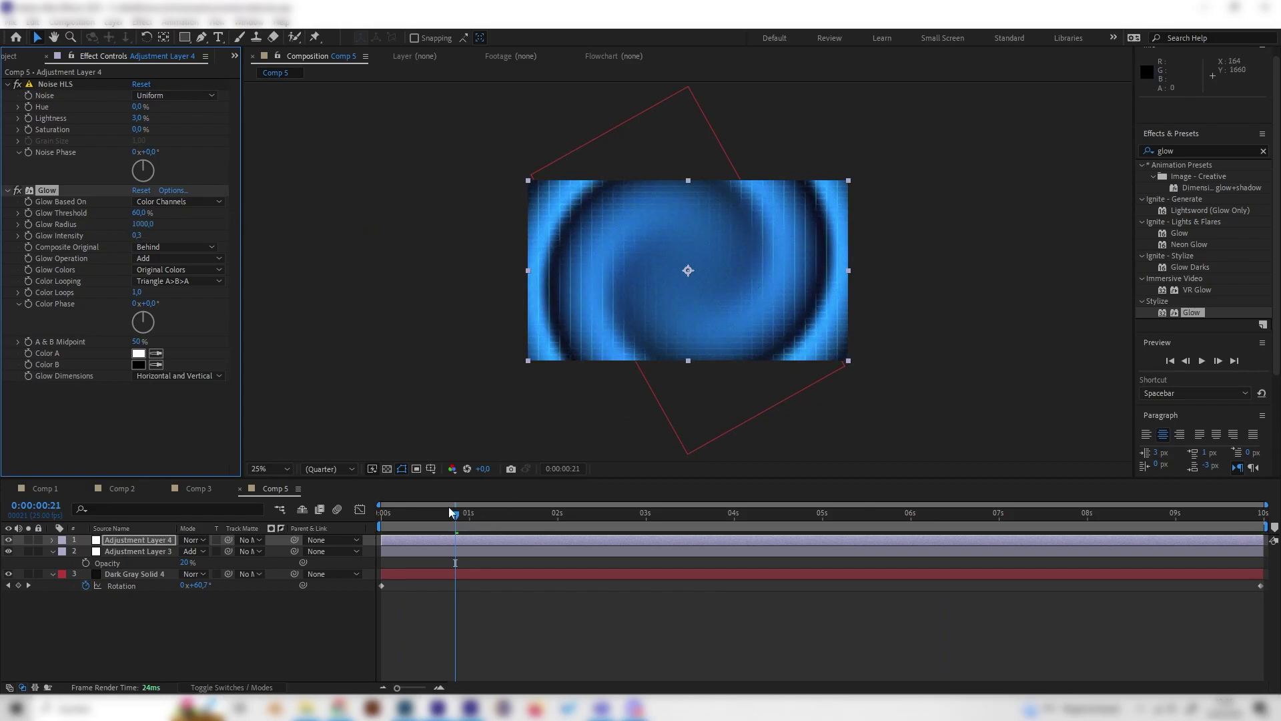
pyautogui.moveTo(121, 227); pyautogui.dragTo(240, 235)
# Preview the rotating background from the start with the composition view at 50%.
pyautogui.click(384, 512)
pyautogui.press('space')
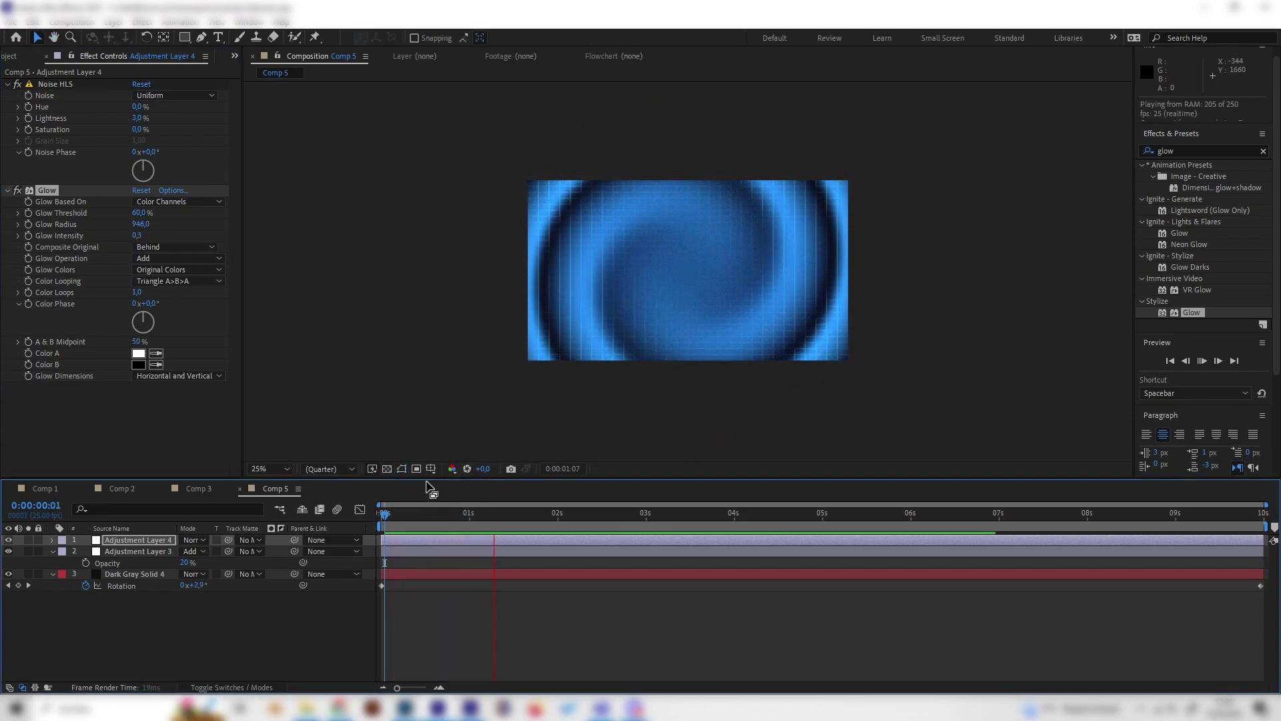
pyautogui.press('.')
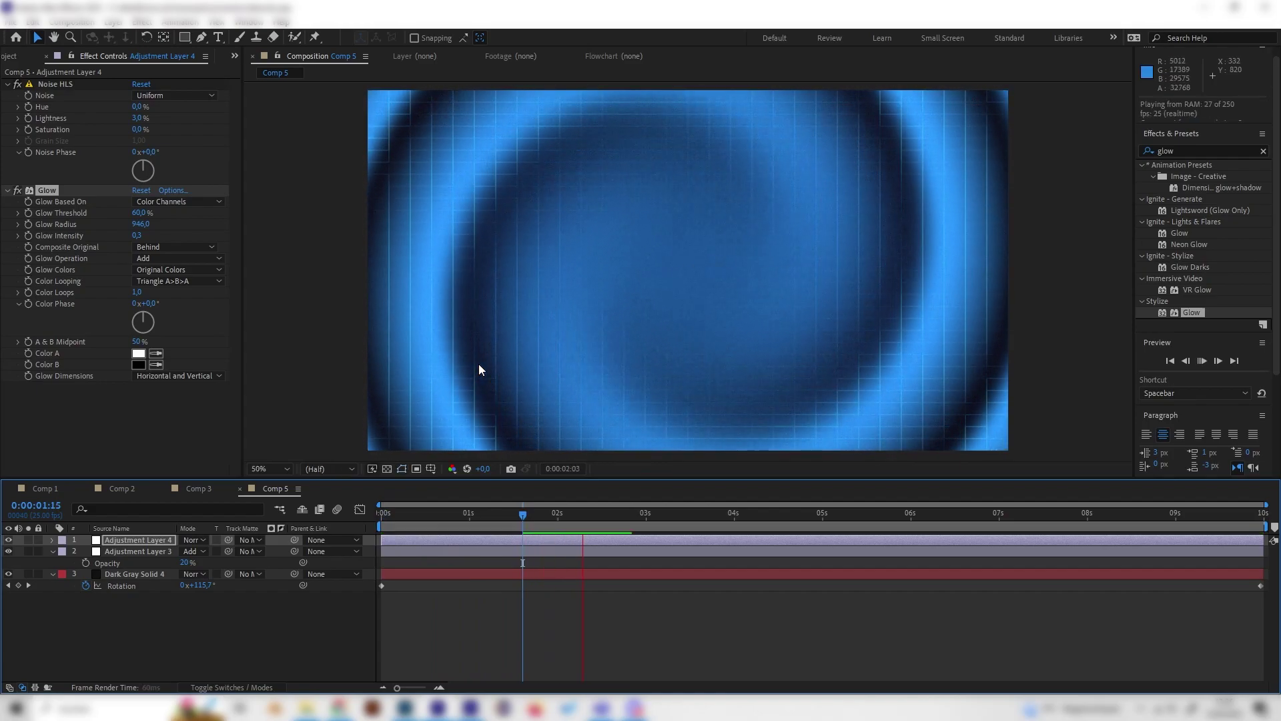
# Set Adjustment Layer 3's opacity to 40%, trying 50% first, and preview the grid.
pyautogui.press('space')
pyautogui.click(143, 550)
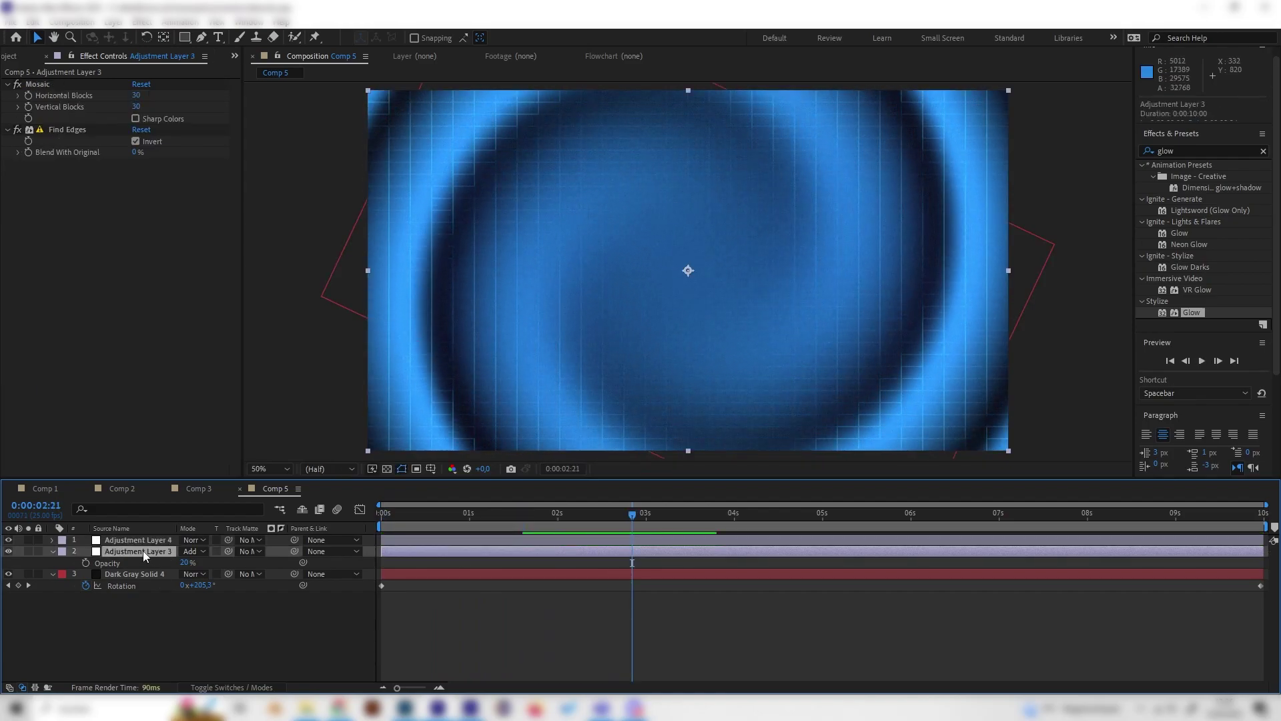
pyautogui.click(186, 562)
pyautogui.write('50')
pyautogui.press('Return')
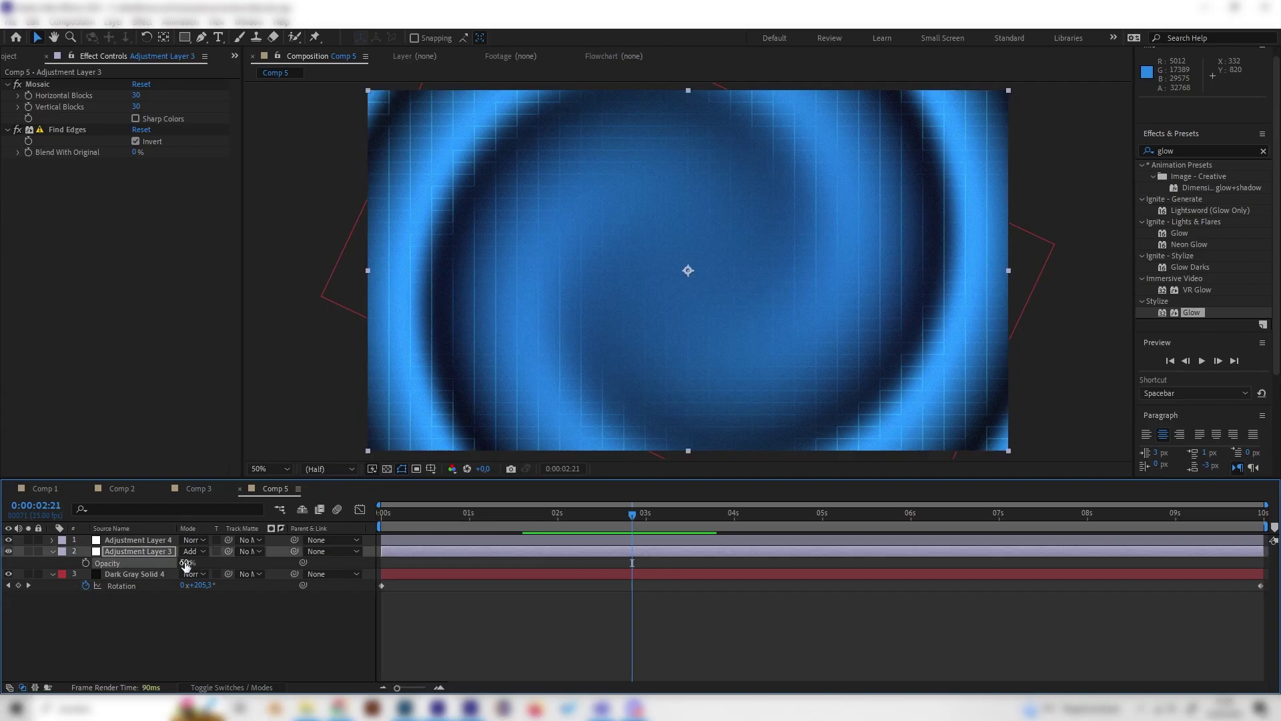
pyautogui.click(184, 562)
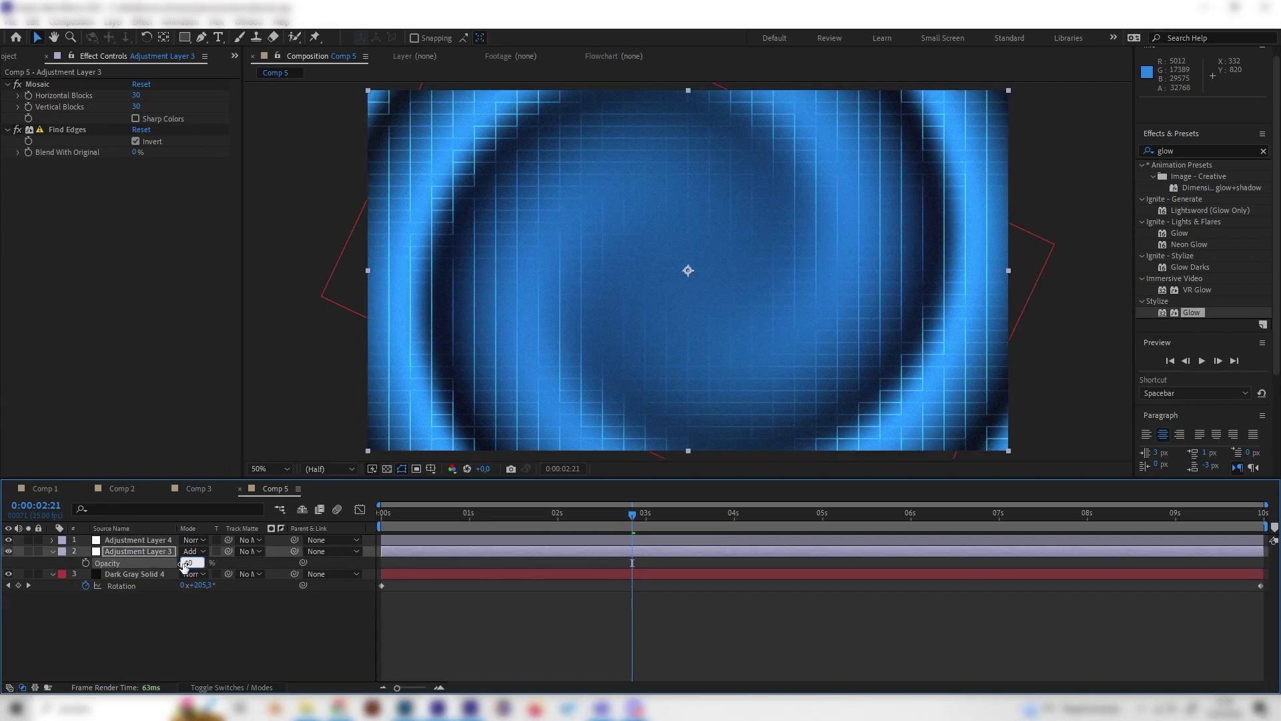
pyautogui.write('40')
pyautogui.press('Return')
pyautogui.press('space')
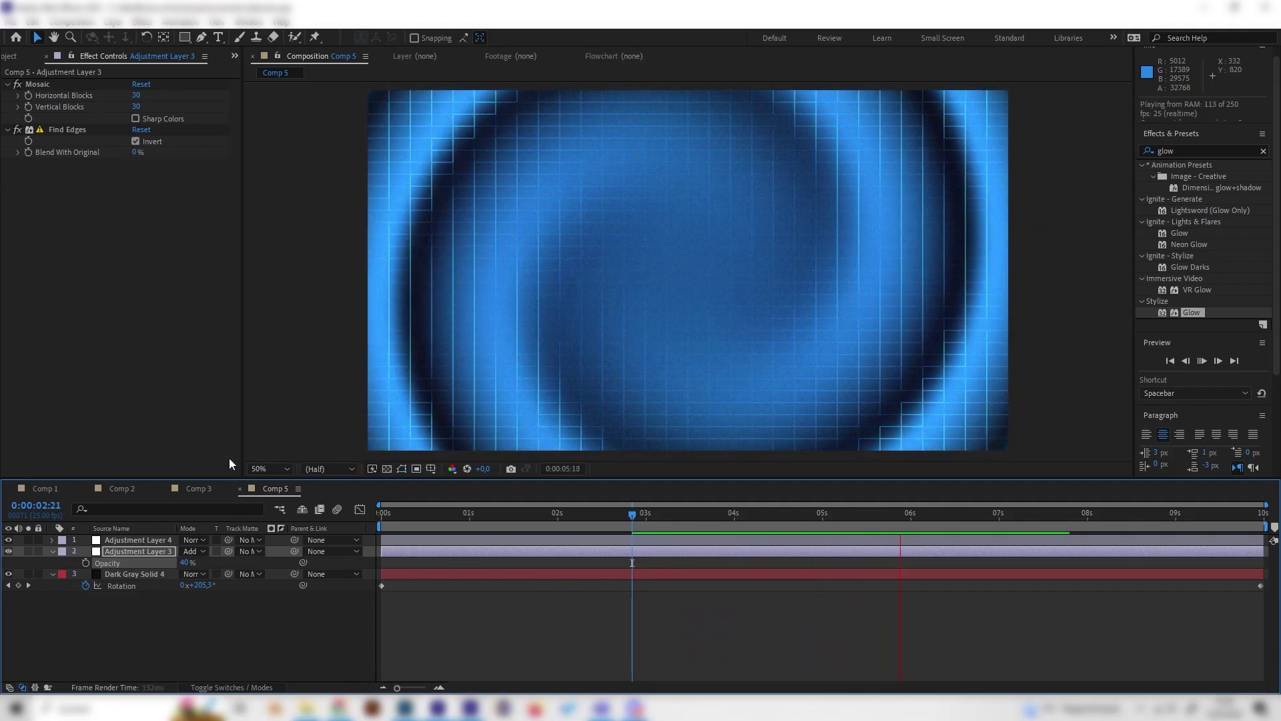
# Change Color 1 of Dark Gray Solid 4's 4-Color Gradient to a saturated royal blue.
pyautogui.click(136, 576)
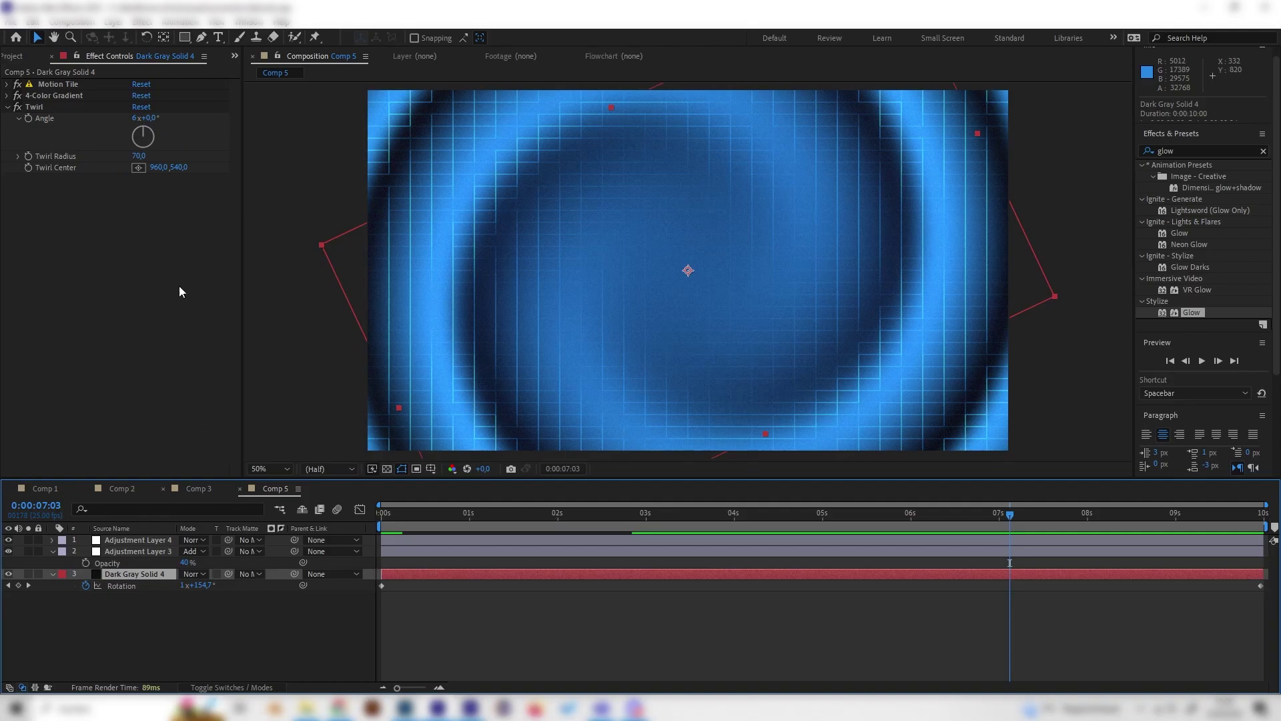
pyautogui.click(7, 95)
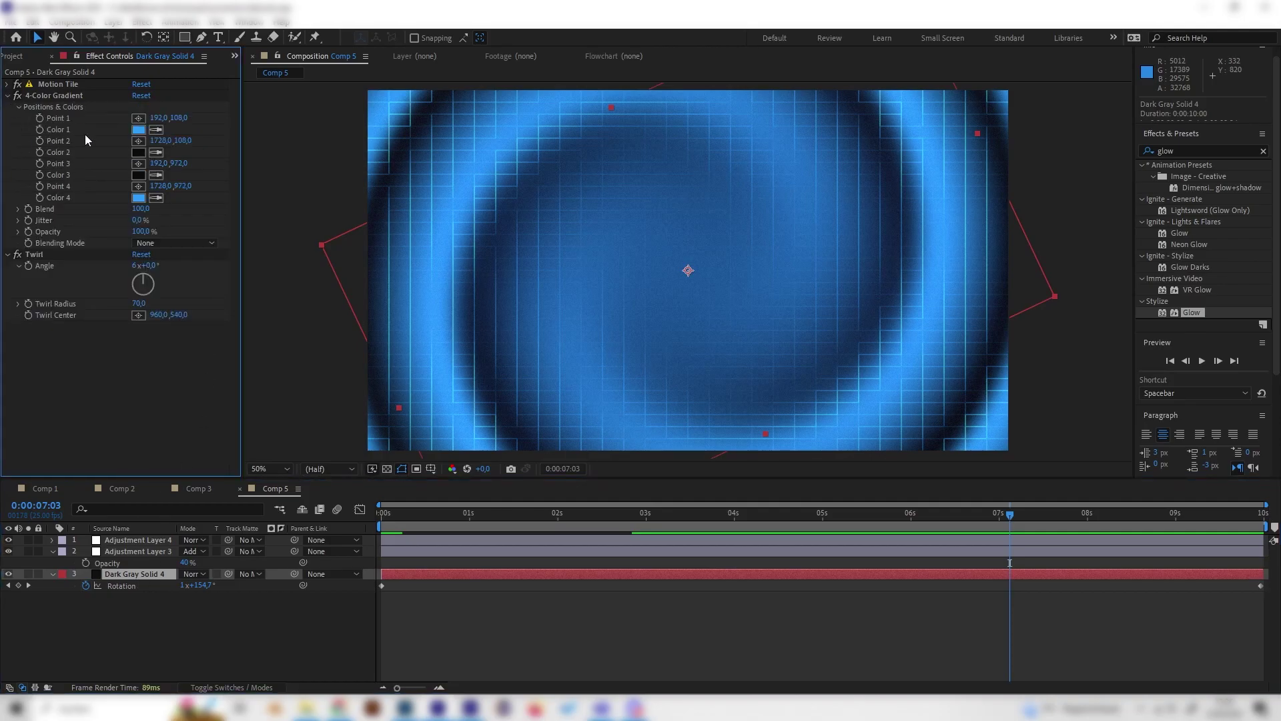
pyautogui.click(139, 130)
pyautogui.moveTo(134, 108); pyautogui.dragTo(130, 32)
pyautogui.click(156, 89)
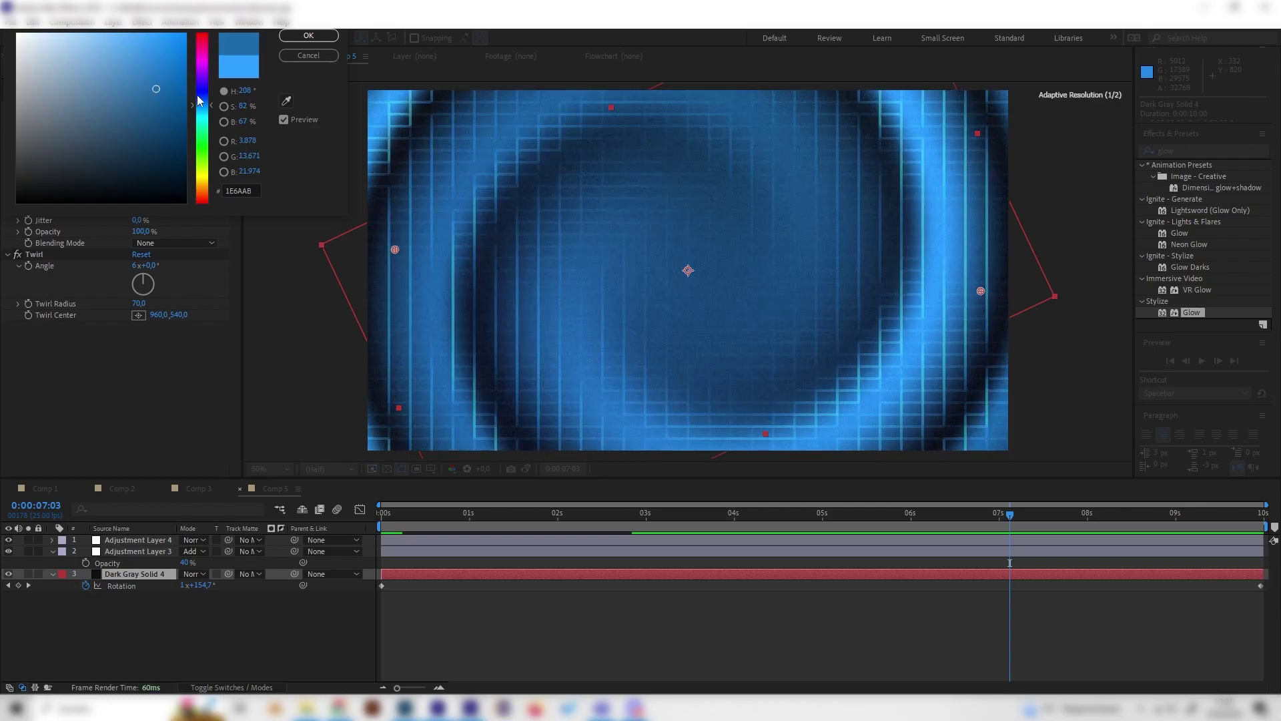
pyautogui.moveTo(197, 95); pyautogui.dragTo(201, 102)
pyautogui.click(173, 46)
pyautogui.click(287, 35)
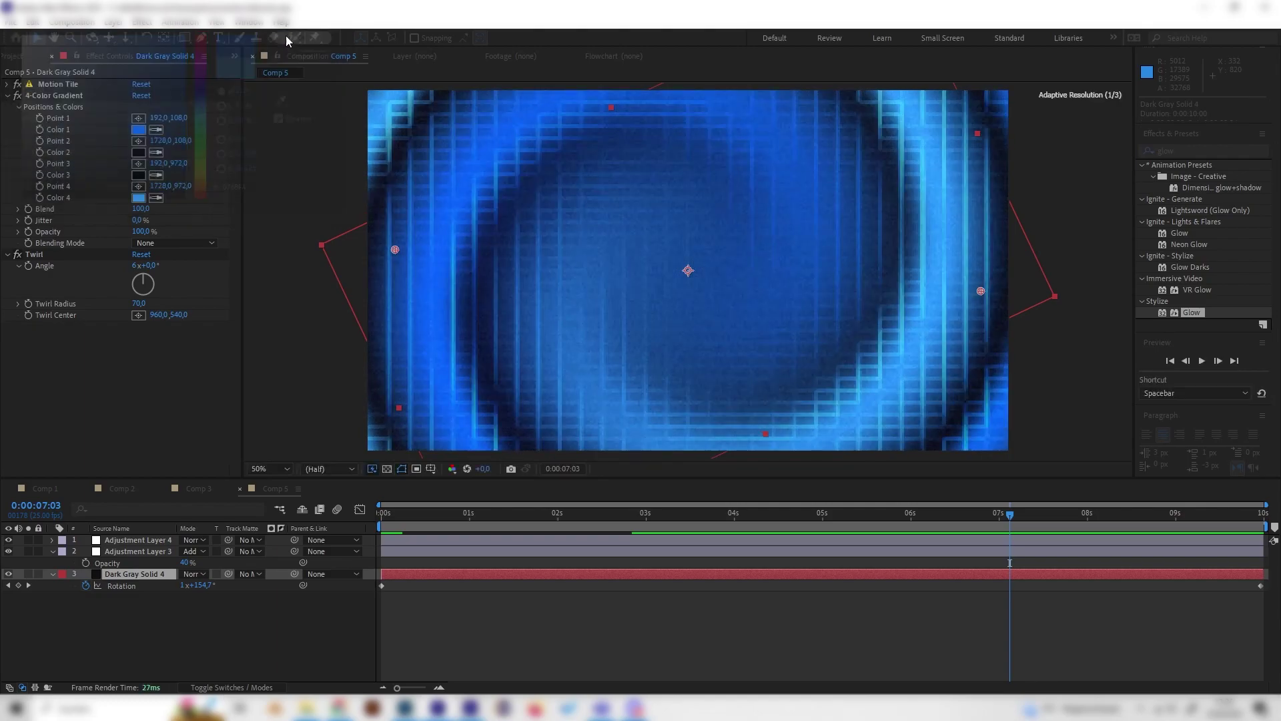
# Change the gradient's Color 4 to a rich, deeper blue.
pyautogui.click(138, 198)
pyautogui.click(202, 98)
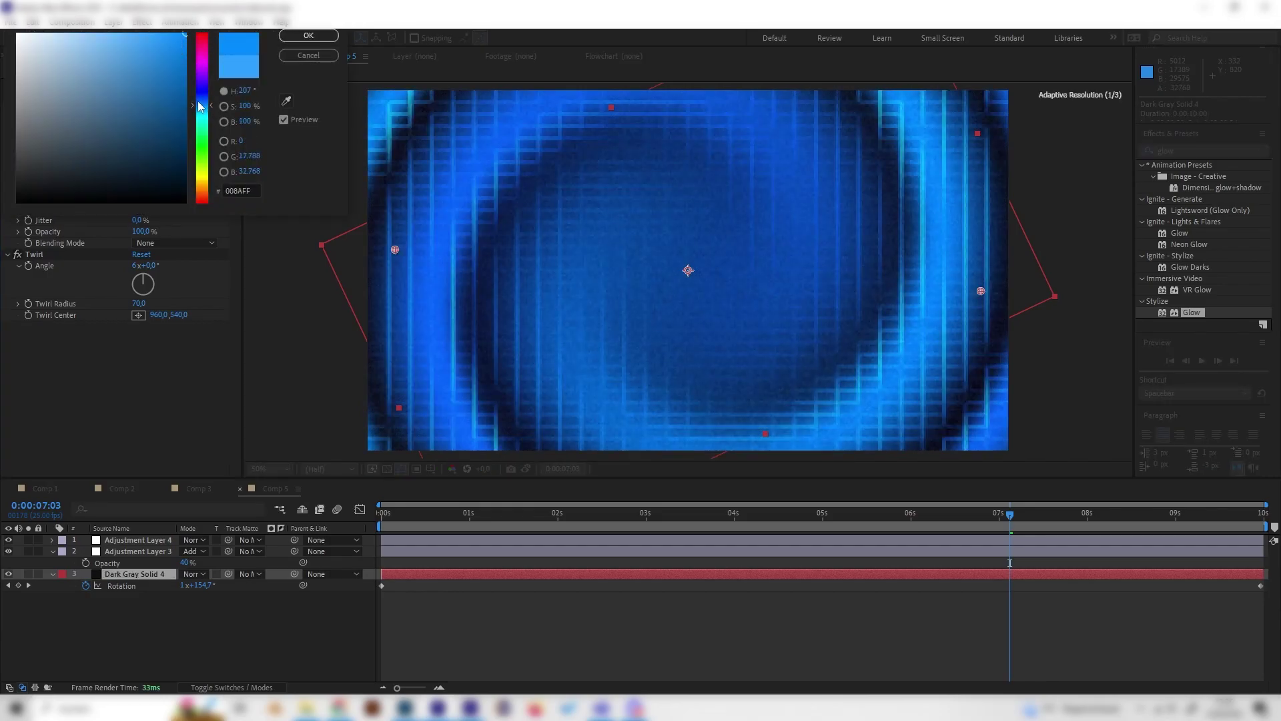
pyautogui.click(197, 98)
pyautogui.click(165, 38)
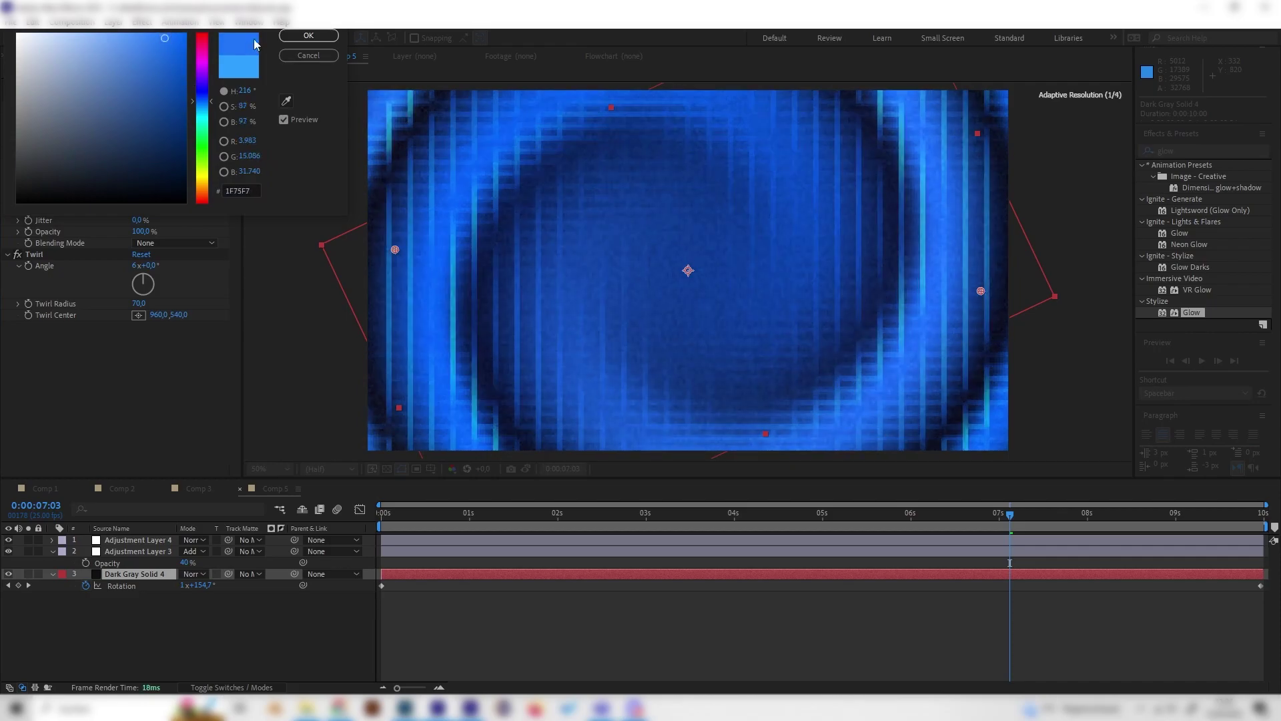
pyautogui.click(312, 37)
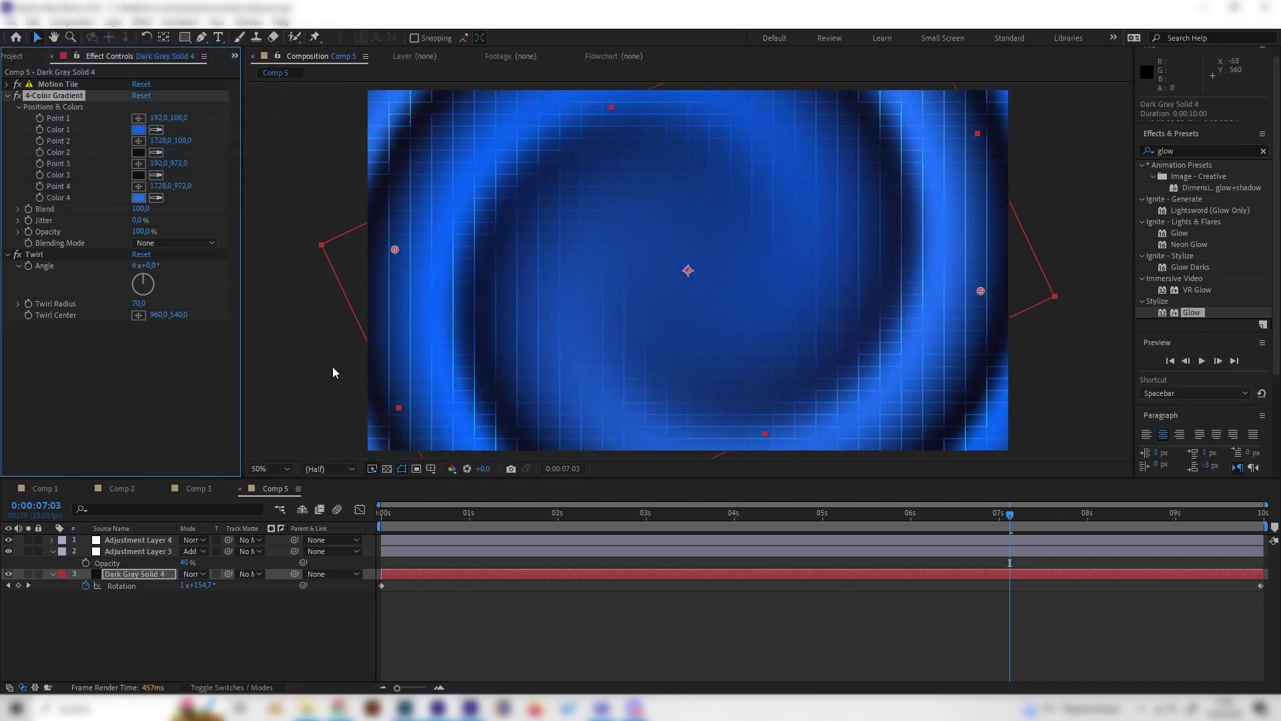
# Set gradient Color 2 to a slightly lightened near-black grey.
pyautogui.press('space')
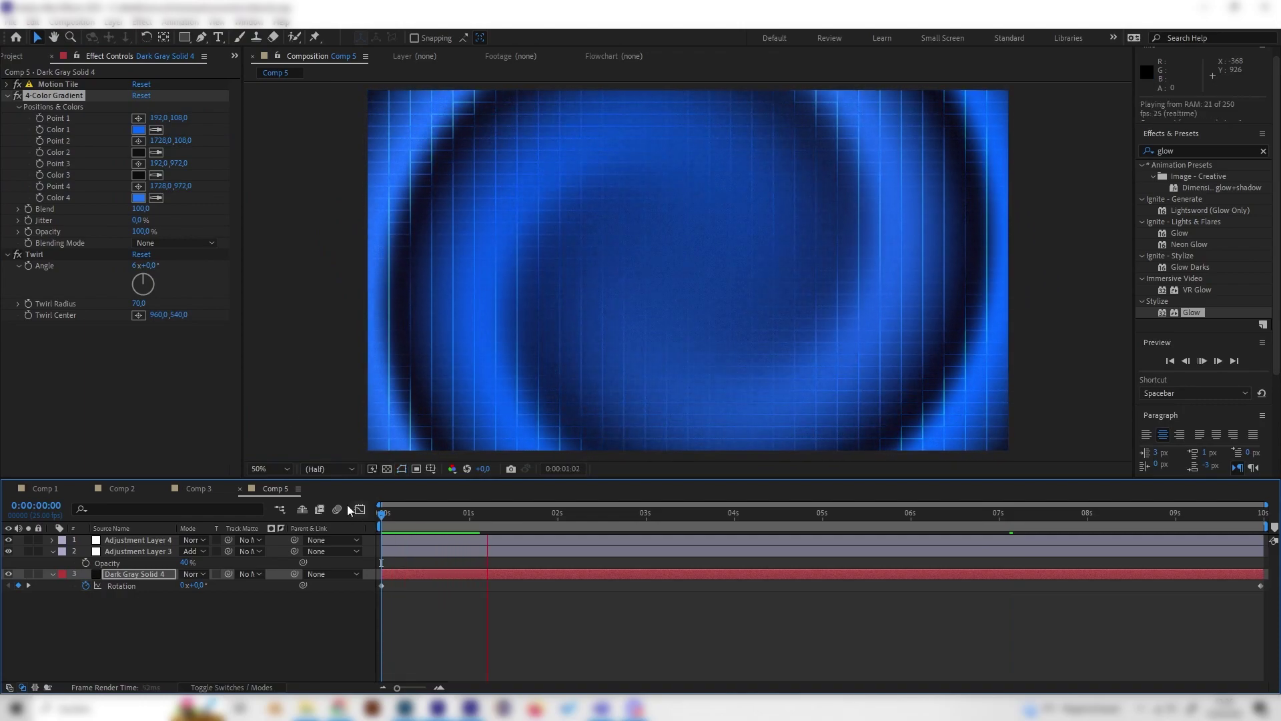
pyautogui.press('space')
pyautogui.click(138, 175)
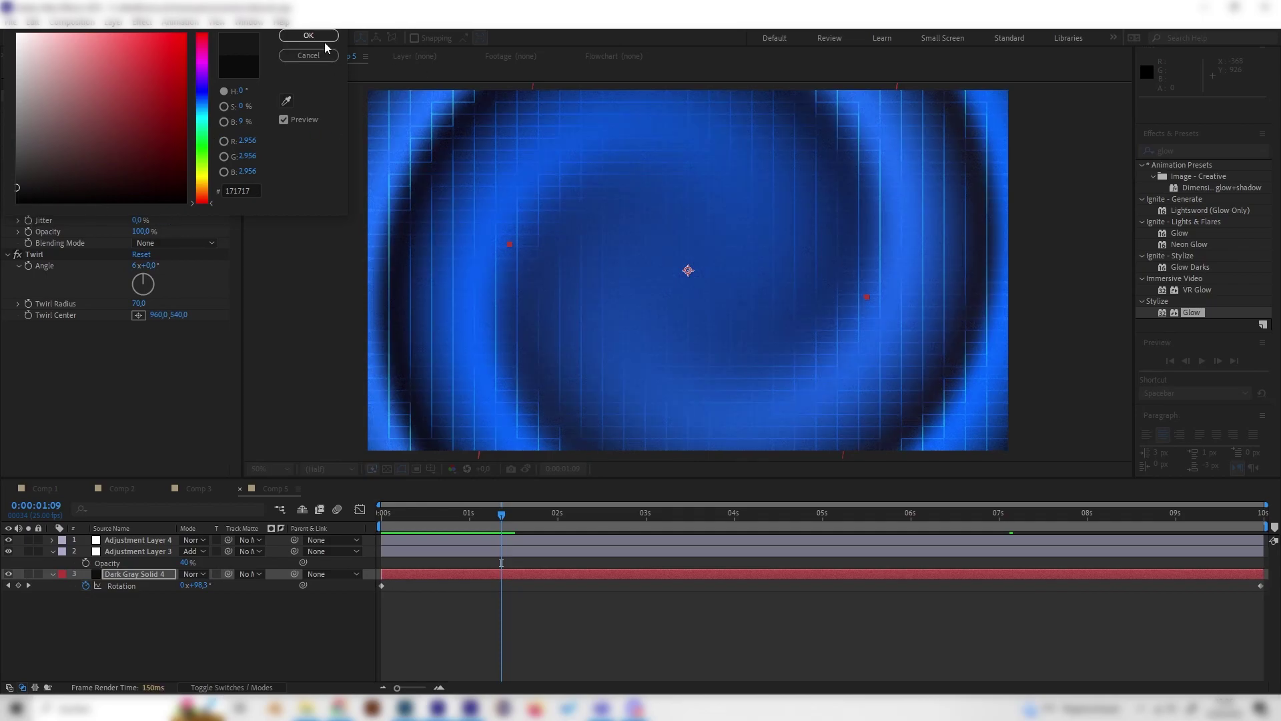
pyautogui.click(308, 35)
pyautogui.click(143, 152)
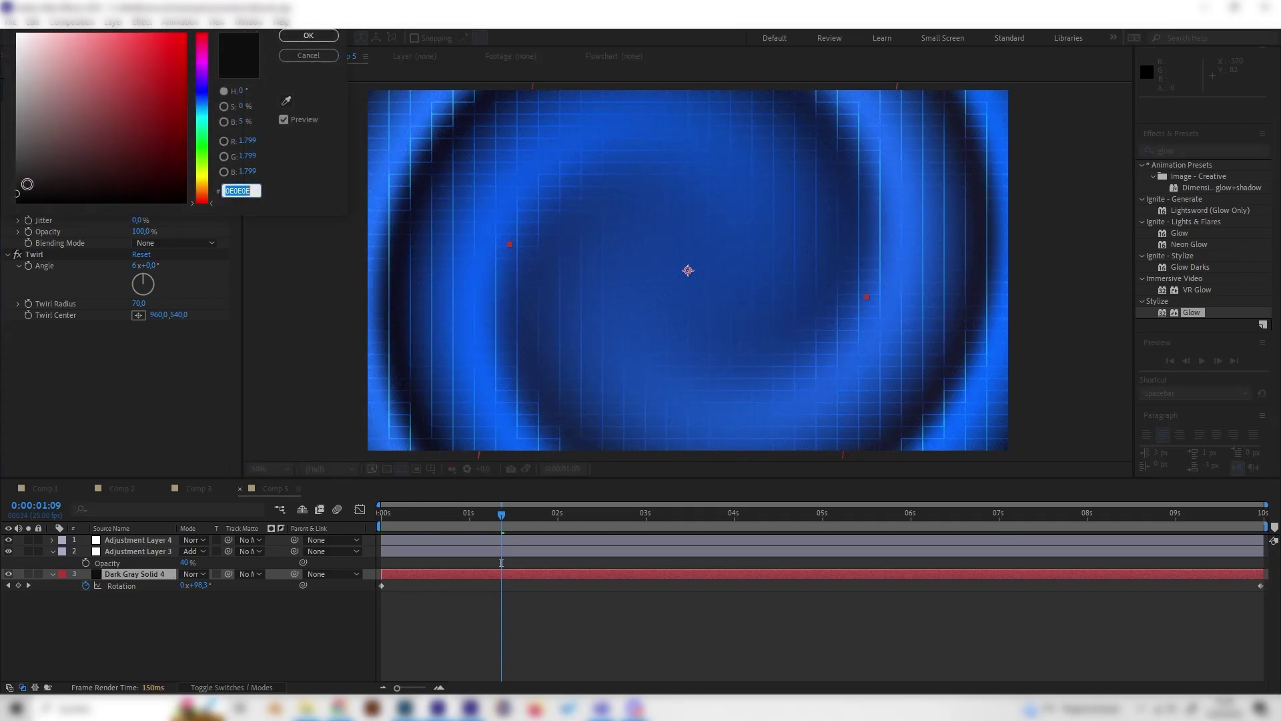
pyautogui.click(15, 186)
pyautogui.moveTo(19, 189); pyautogui.dragTo(10, 182)
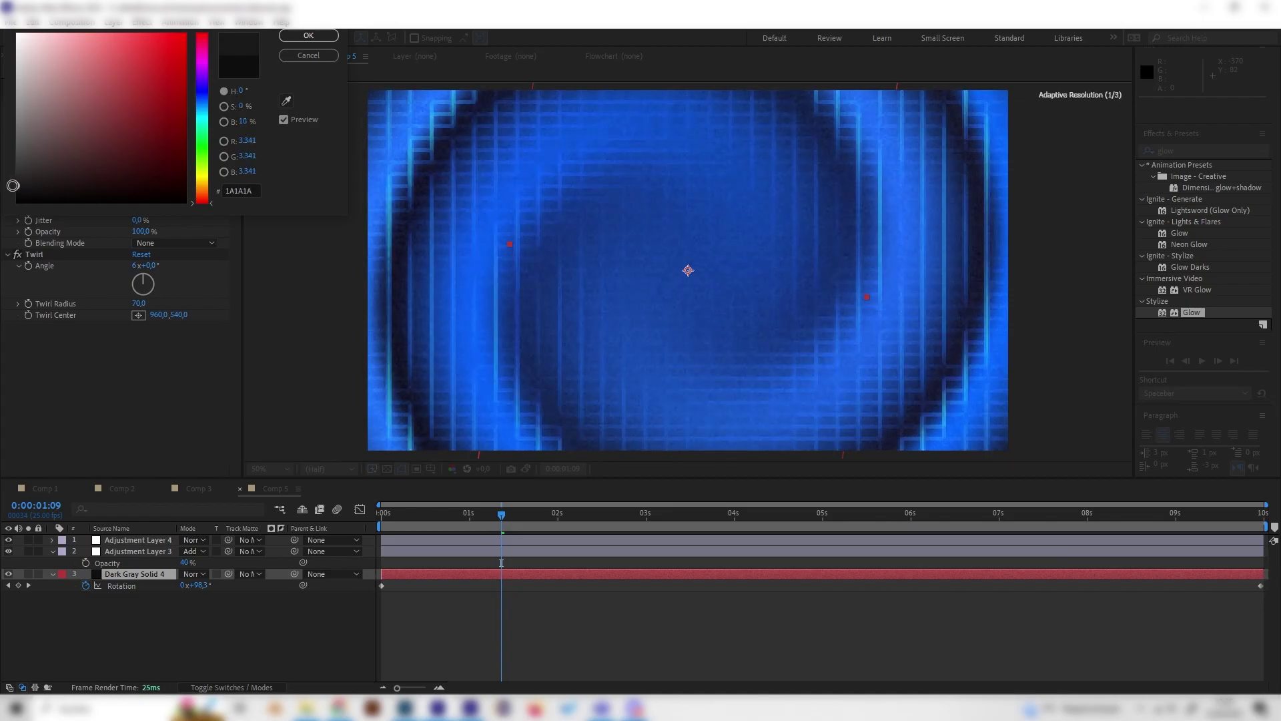
pyautogui.click(317, 36)
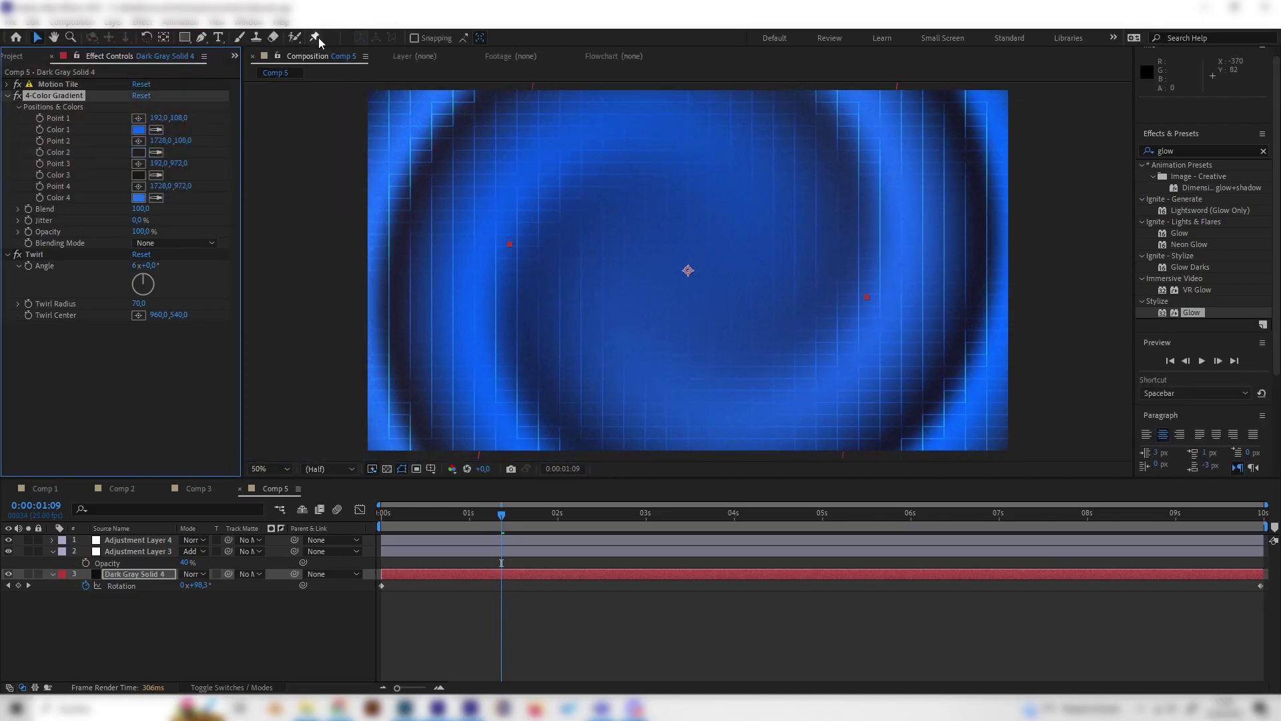
# Preview the updated background, then move through Comp 1 and Comp 2 to Comp 3.
pyautogui.press('space')
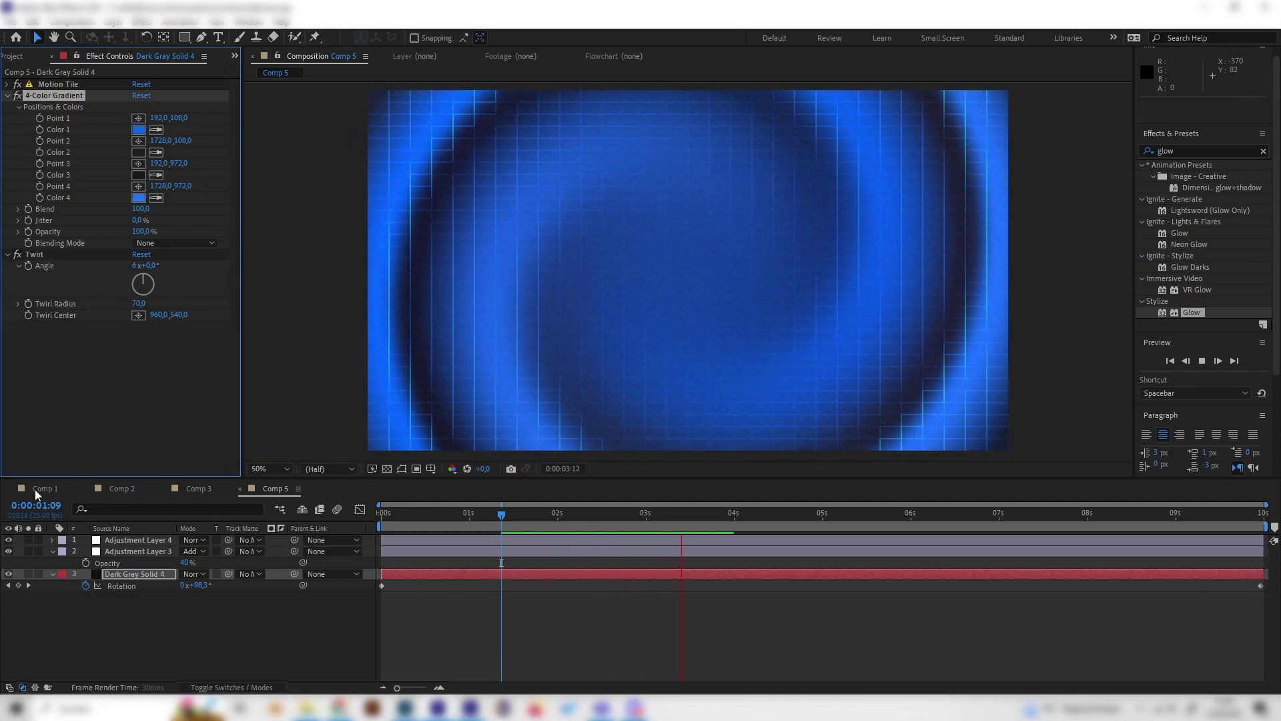
pyautogui.click(39, 489)
pyautogui.click(120, 491)
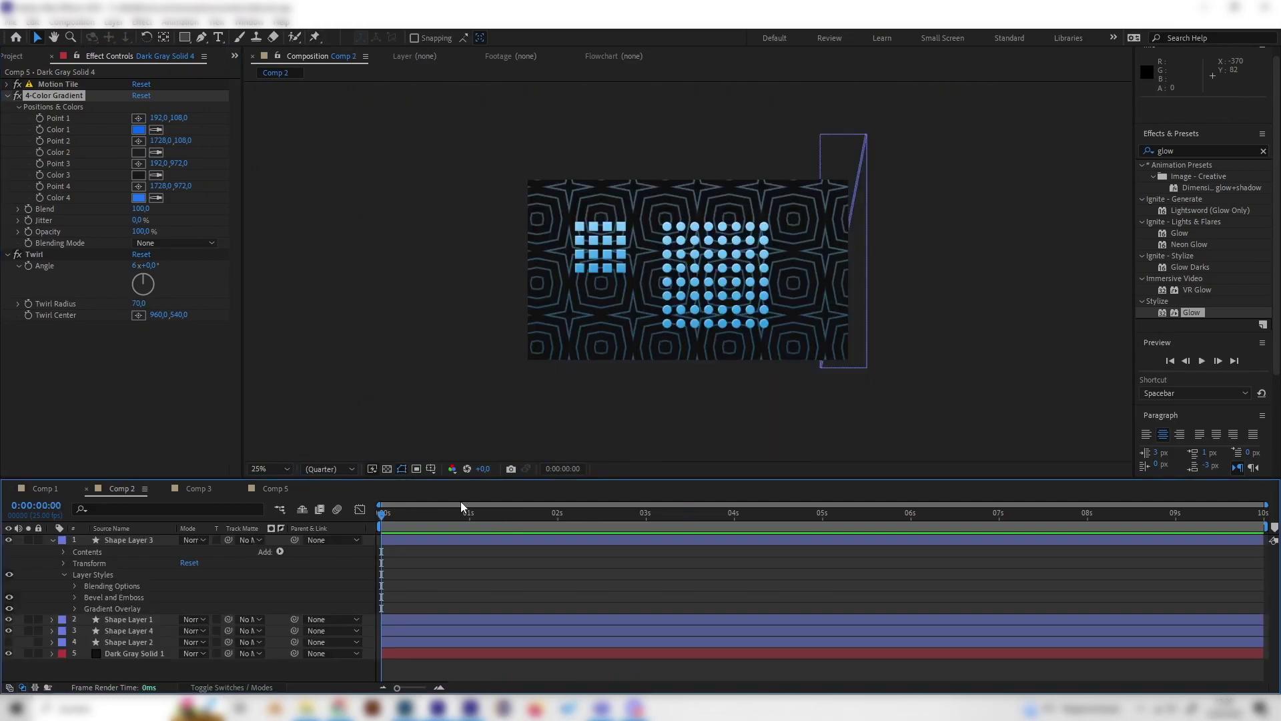
pyautogui.click(197, 485)
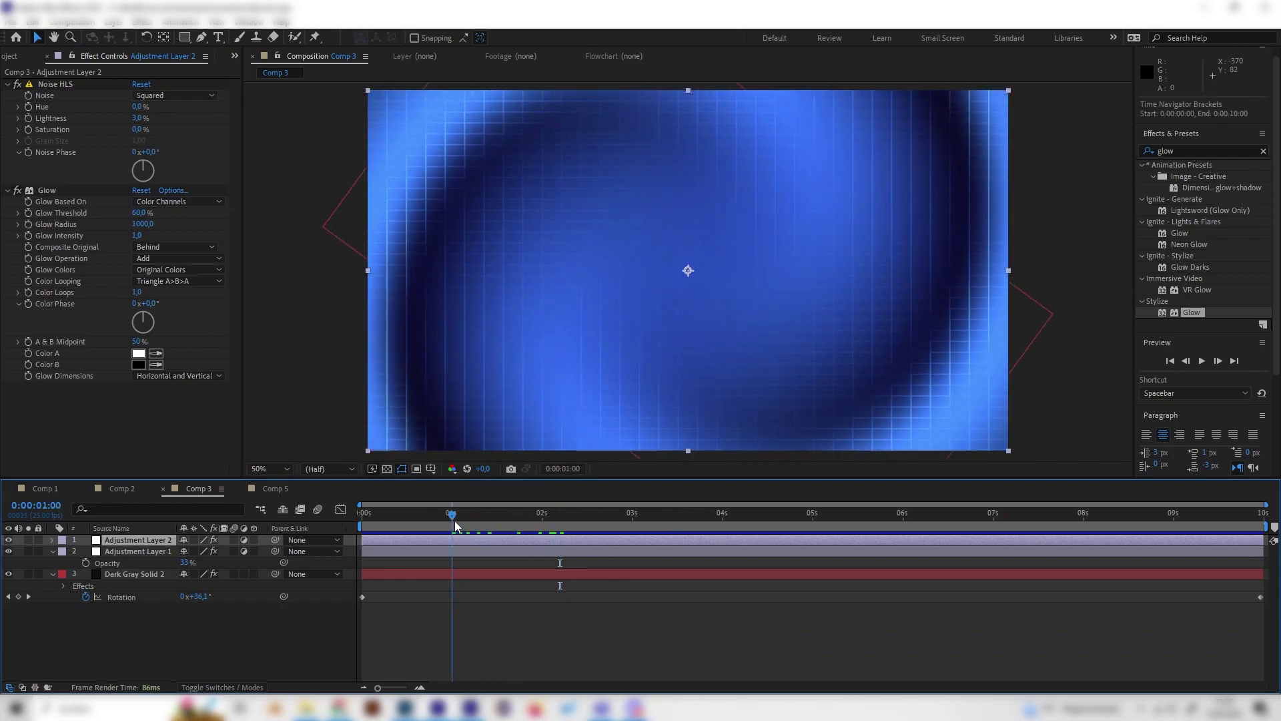